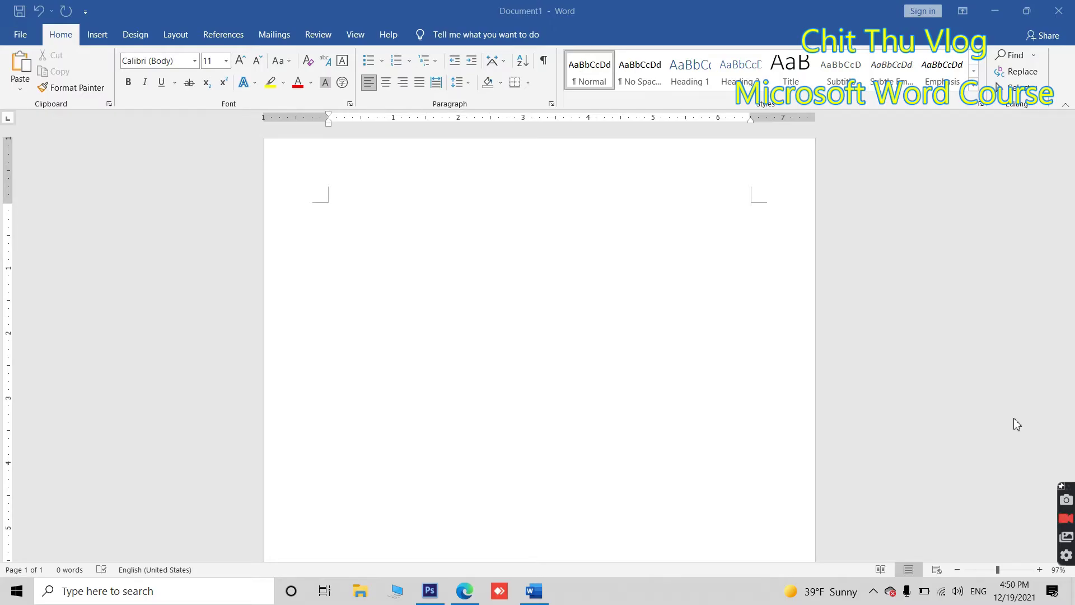
Show the Layout ribbon's page setup options and scroll over the empty page.
{"action": "left_click", "coordinate": [176, 34]}
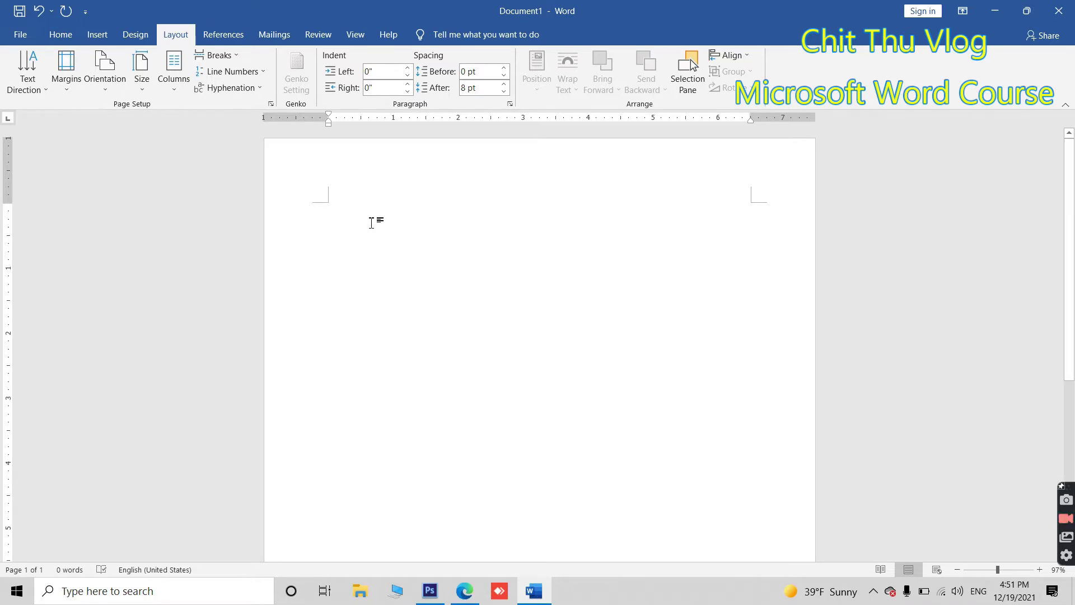
{"action": "scroll", "coordinate": [502, 240], "scroll_direction": "down", "scroll_amount": 5}
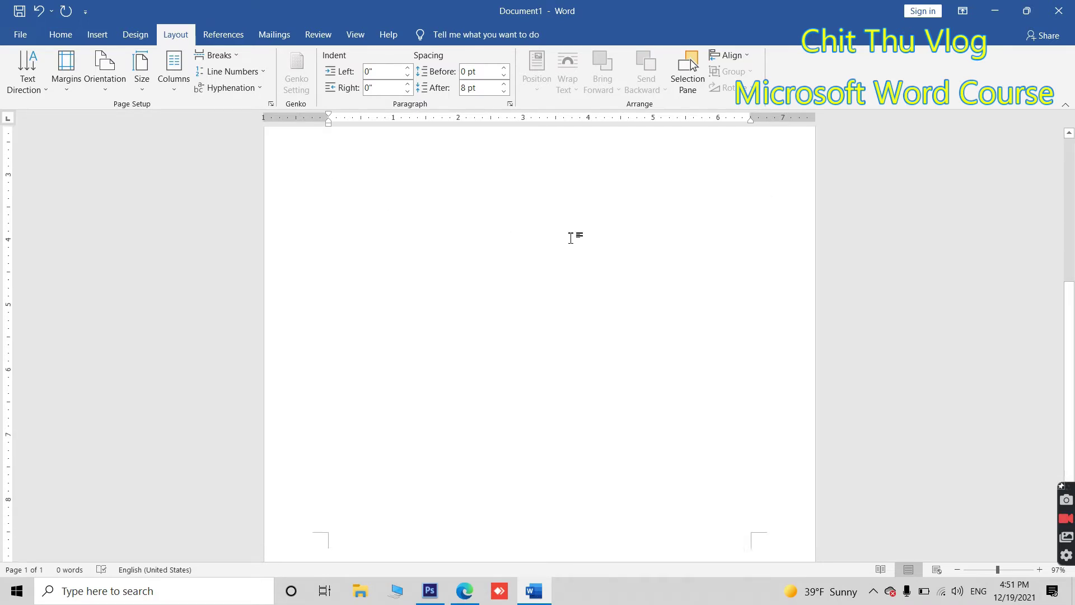
{"action": "scroll", "coordinate": [560, 239], "scroll_direction": "up", "scroll_amount": 5}
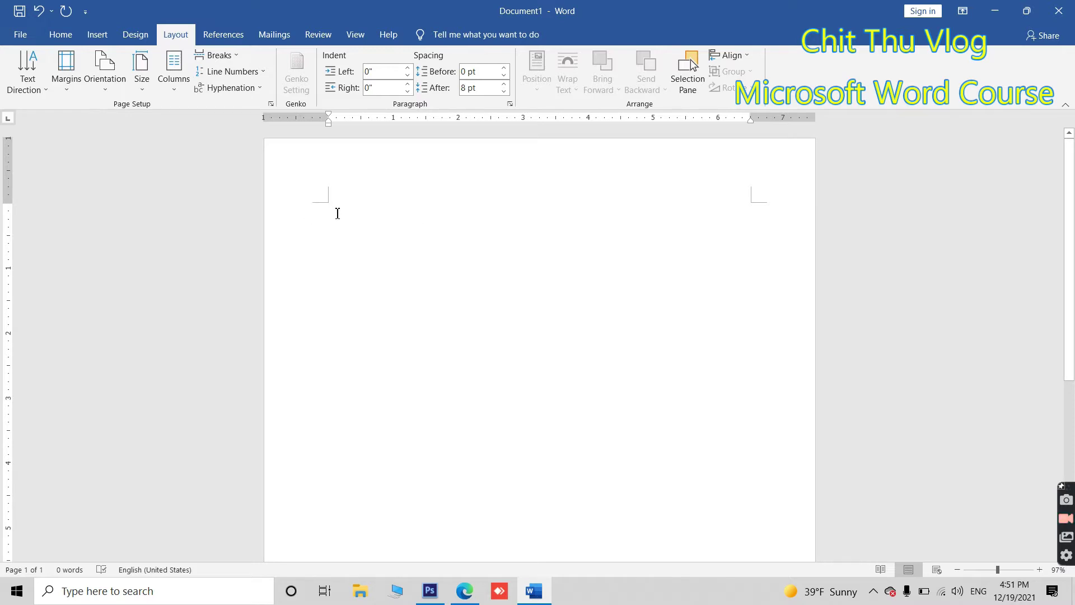
Type a long unbroken run of the letter m as filler on the first line.
{"action": "type", "text": "mmmmmmmmmmmmm"}
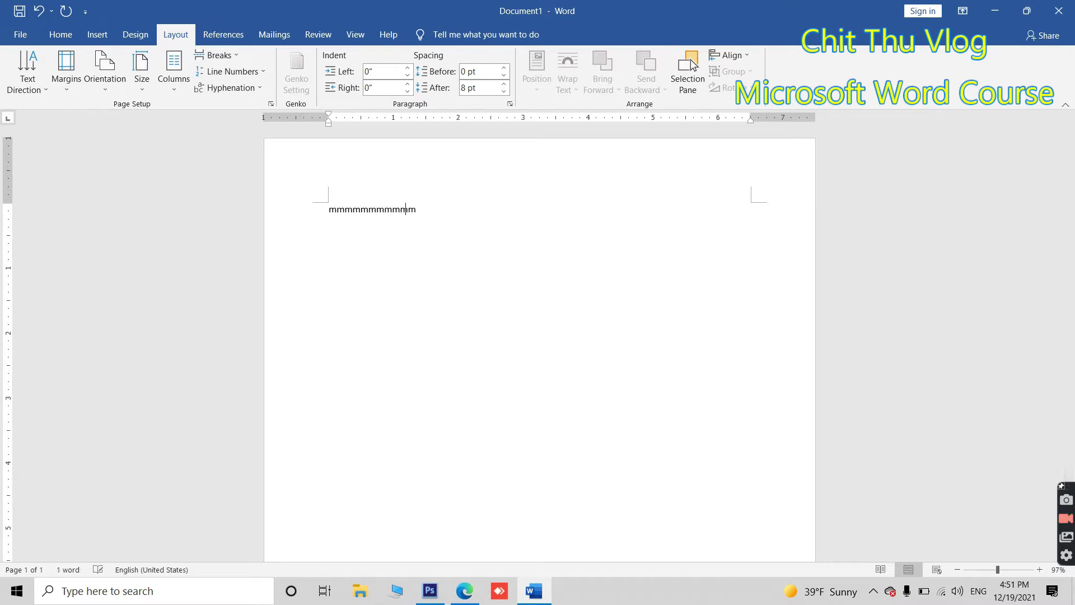
{"action": "type", "text": "mmmmmmmm"}
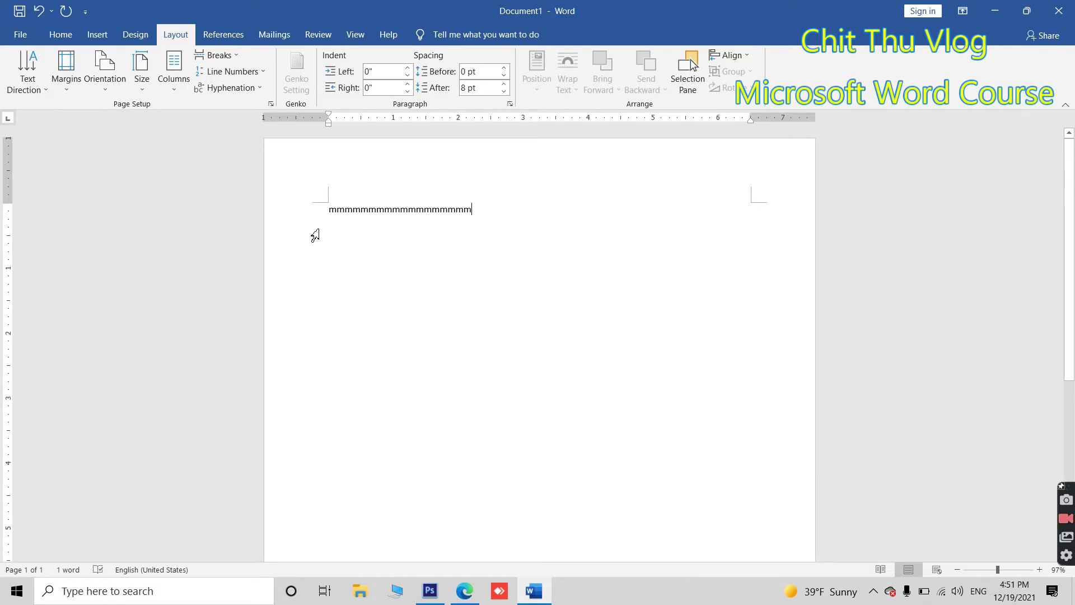
{"action": "type", "text": "mmmmm"}
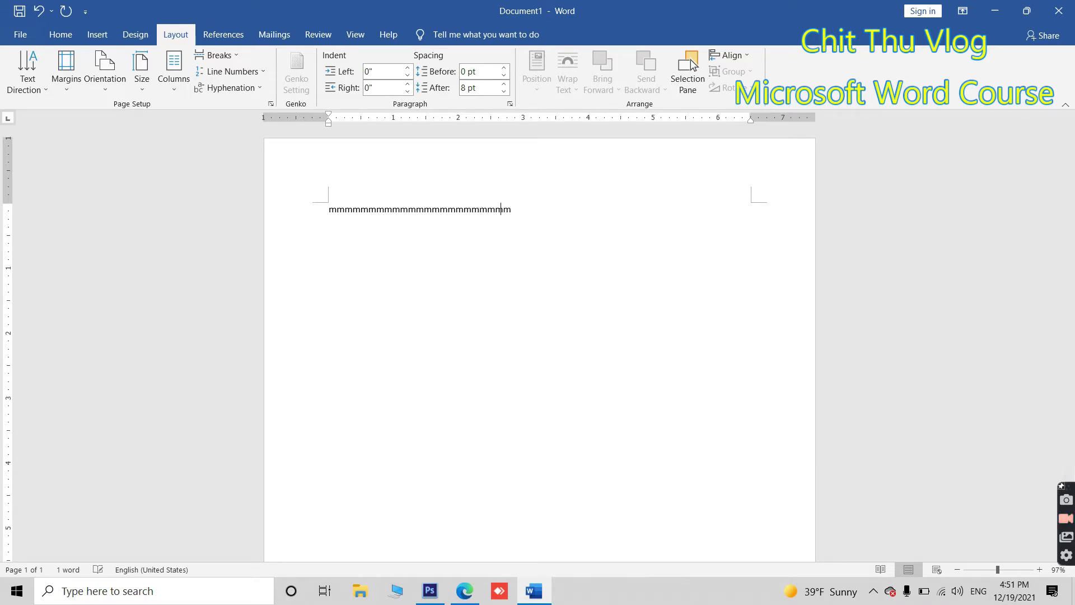
{"action": "type", "text": "mmmmmmmmmmmmmmmmmmmmmmmmmmmmmmmmmmmmmmmmmmmmmmmmmmmmmmmmmmmmmmmmmmmmmmmmmmmmmmmmmmmmmmmmmmmmmmmmmmmm"}
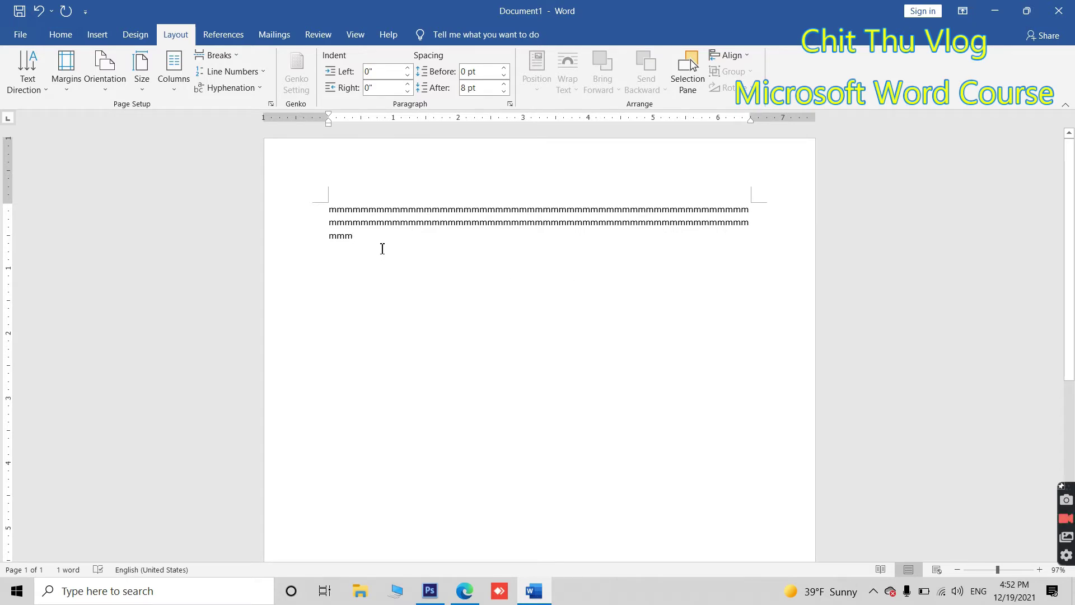
Delete the m filler text and switch the page's text direction to Vertical.
{"action": "left_click_drag", "start_coordinate": [375, 242], "coordinate": [330, 190]}
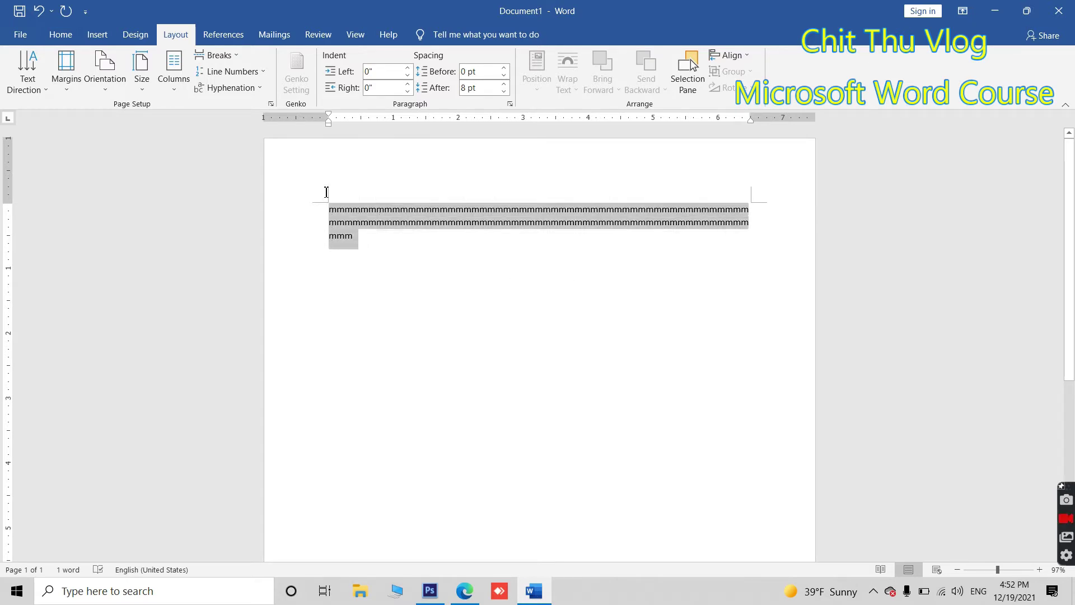
{"action": "key", "text": "Delete"}
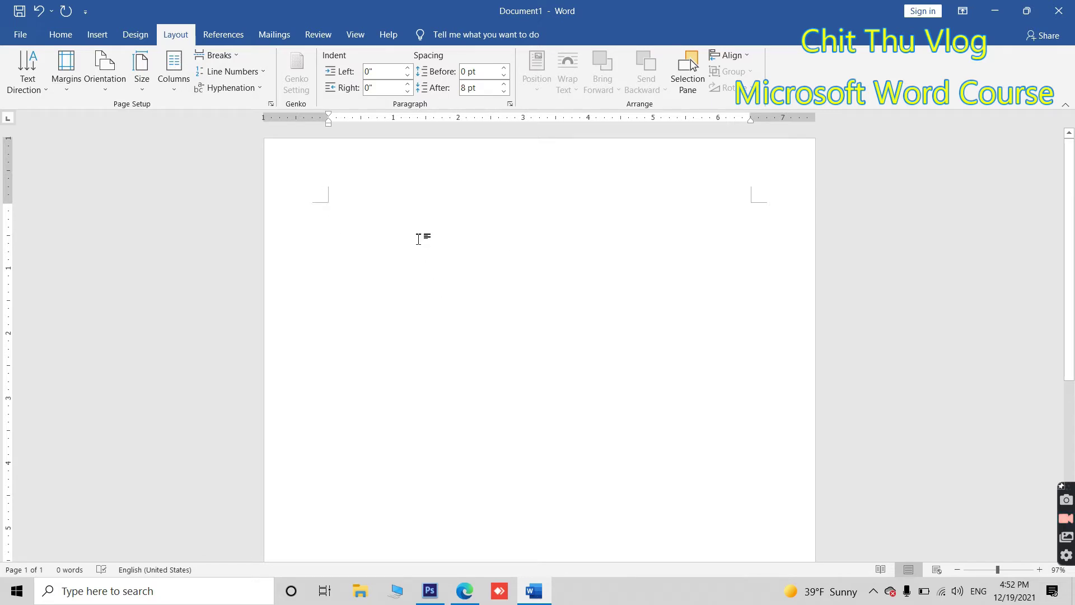
{"action": "left_click", "coordinate": [46, 92]}
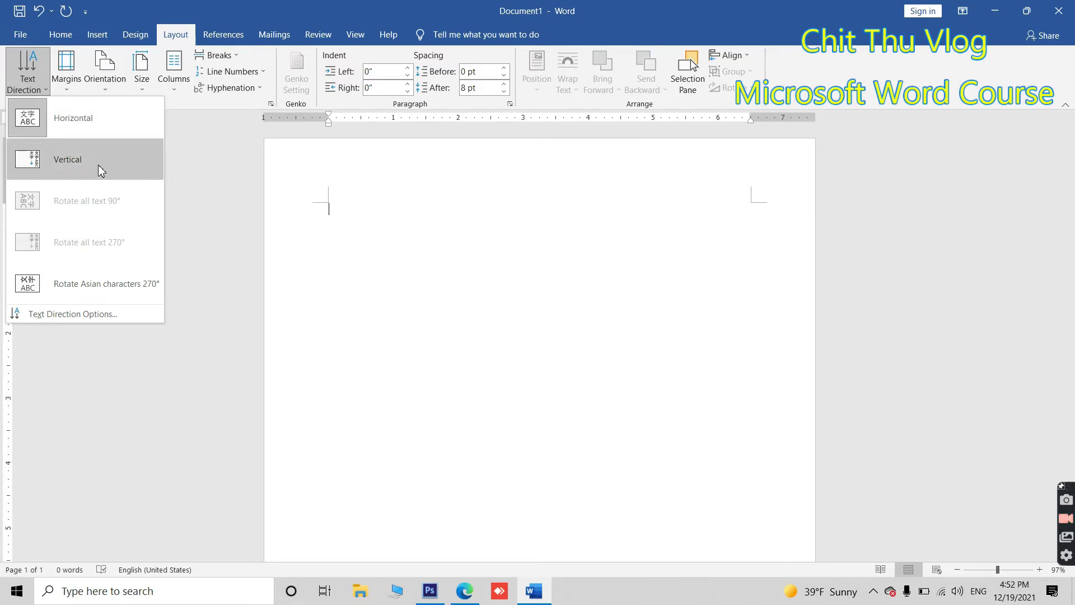
{"action": "left_click", "coordinate": [67, 161]}
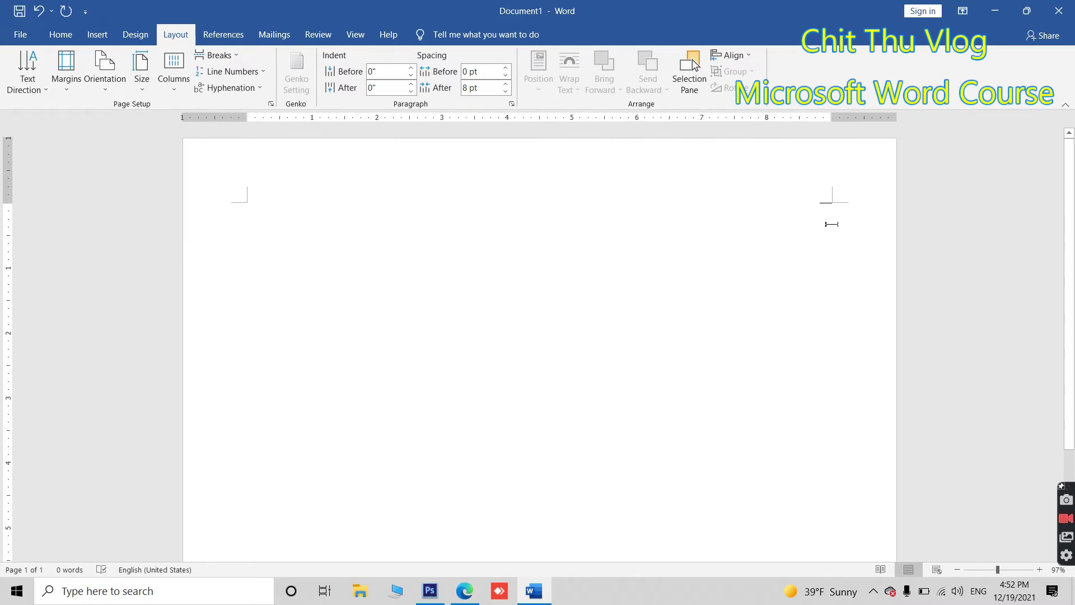
Type vertical m filler, delete it, and restore Horizontal text direction.
{"action": "type", "text": "mmmmmmmmmmmmmmmmmmmmmmmmmmmmmmmmmmmmmm"}
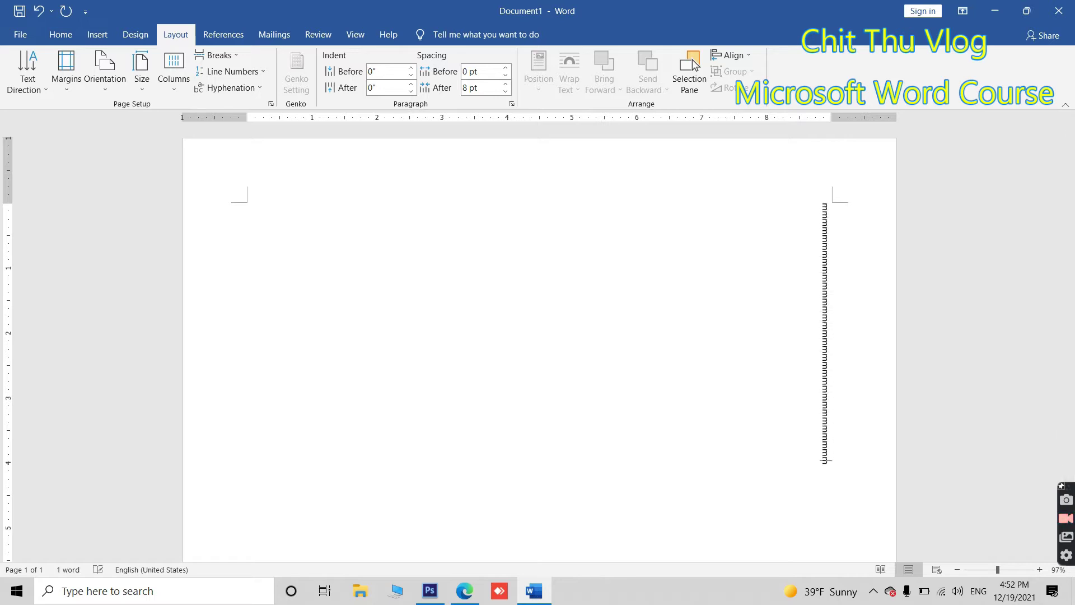
{"action": "type", "text": "mmmmmmmmmmmmmmmmmmmmmmmmmmmmmmmmmmmmmmmmmmmmmmmmmmmmmmmmmmmmmmmmmmmmmm"}
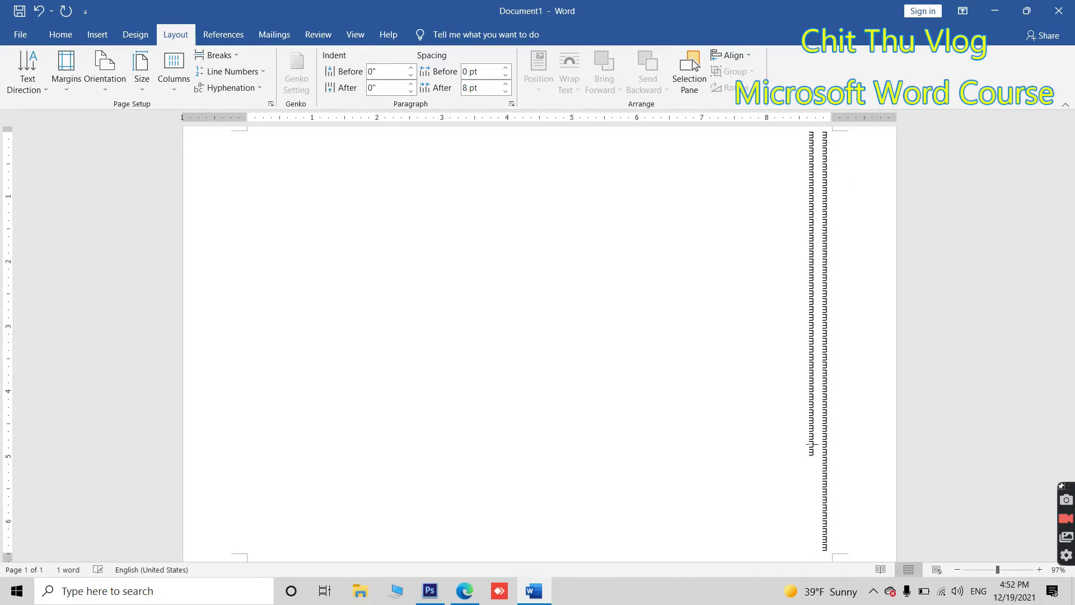
{"action": "type", "text": "mmmmmmmmmmmmmmmmmmmmmmmmmmmmmmmmmmmmmmmmmmmmmmmmmmmmmmmmmmmmmmmmmmmmmmmmmmmmmmmmmmmmmmmmmmmmmmmmmmmmmmmmmmmmmmmmmmmmmmmmmmmmmmmmmmmmm"}
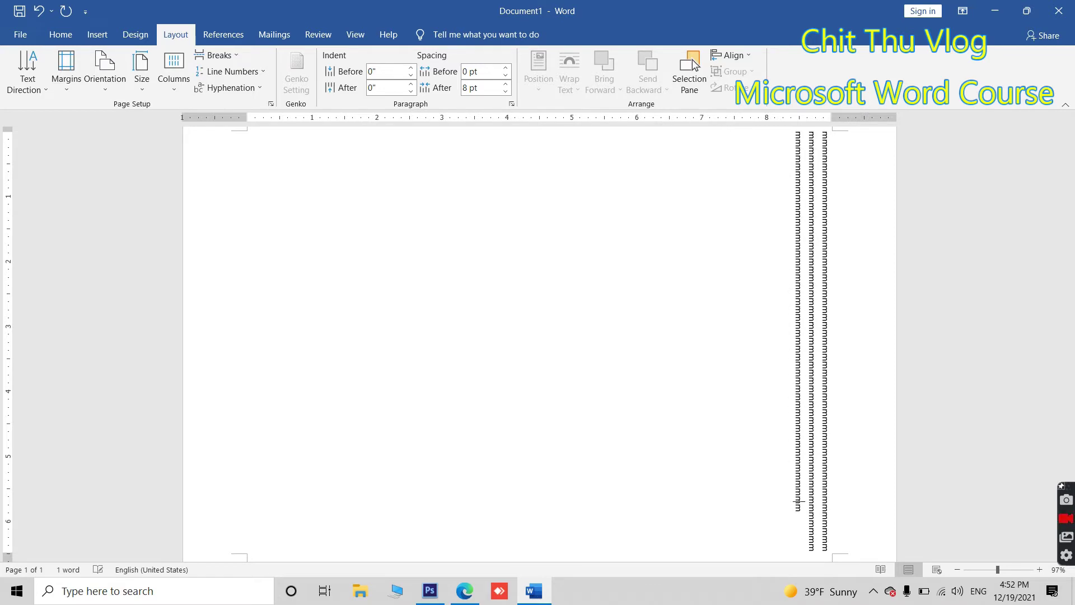
{"action": "type", "text": "mmmmmmmmmmmmmmmmmmmmmmmmmmmmm"}
{"action": "key", "text": "ctrl+a"}
{"action": "key", "text": "Delete"}
{"action": "left_click", "coordinate": [28, 73]}
{"action": "left_click", "coordinate": [62, 124]}
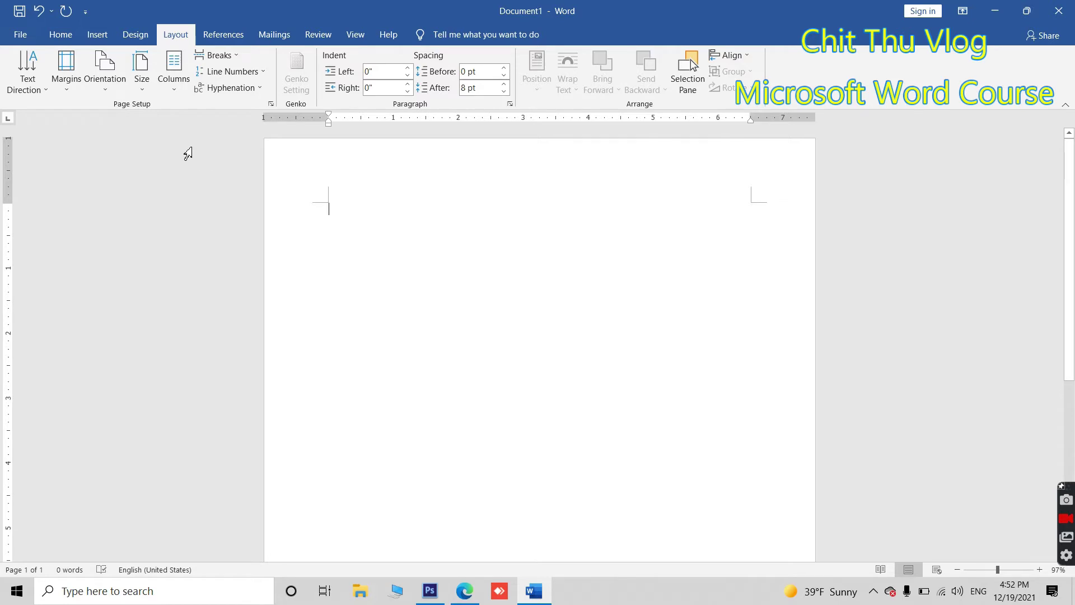
{"action": "left_click", "coordinate": [66, 84]}
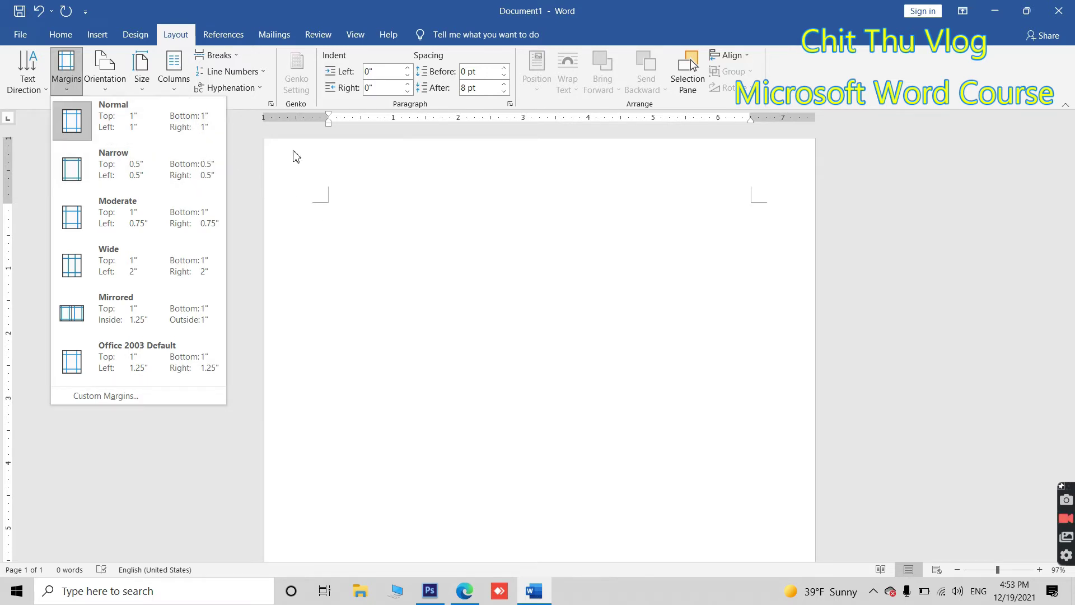
{"action": "left_click", "coordinate": [315, 208]}
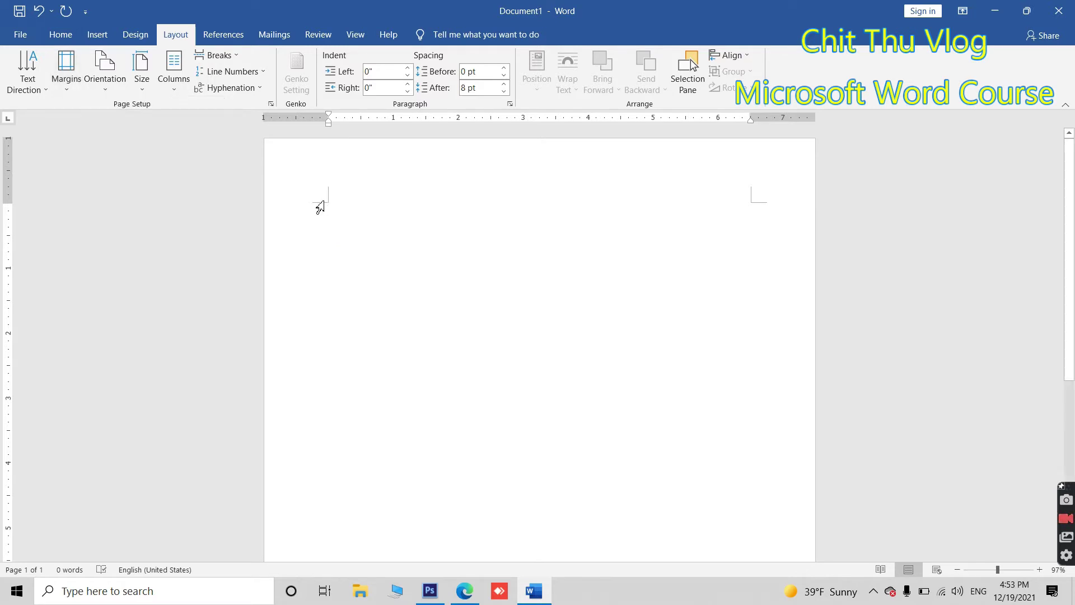
Type nearly four lines of m filler text and select that paragraph.
{"action": "type", "text": "mmmmmmmmmmmm"}
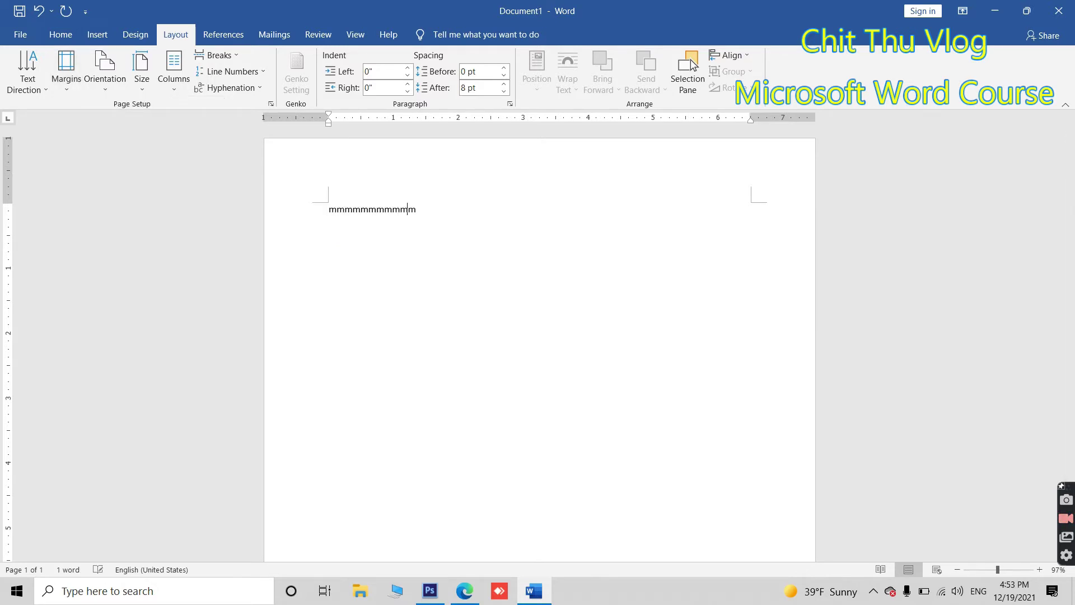
{"action": "type", "text": "mmmmmmmmmmmmmmmmmmmmmmmmmmmmmmmmmmmmmmmmmmmmmmmmmmmmmmmmmmmmmmmmmmmmmmmmmmmmmmmmmmmmmmmmmmmmmmmmmmmmmmmmmmmmmmmmmmmmmmmmmmmmmmmmmmmmmmmmmmmmmmmmmmmmmmmmmmmmmmmmmmmmmmmmmmmmmmmmm"}
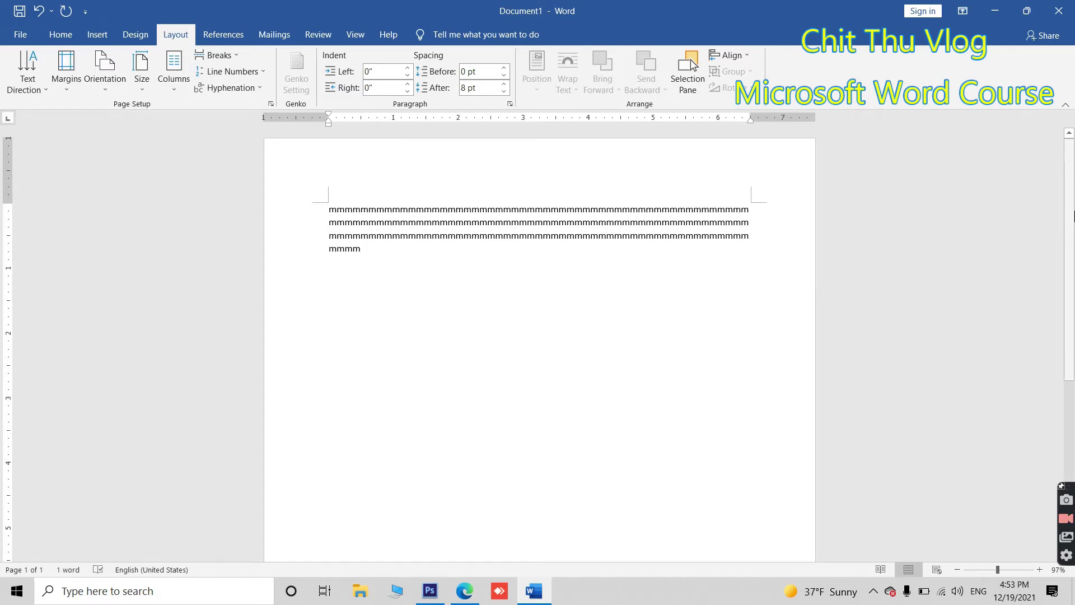
{"action": "scroll", "coordinate": [1059, 246], "scroll_direction": "down", "scroll_amount": 5}
{"action": "scroll", "coordinate": [1047, 263], "scroll_direction": "down", "scroll_amount": 5}
{"action": "scroll", "coordinate": [1038, 276], "scroll_direction": "up", "scroll_amount": 5}
{"action": "scroll", "coordinate": [774, 224], "scroll_direction": "up", "scroll_amount": 3}
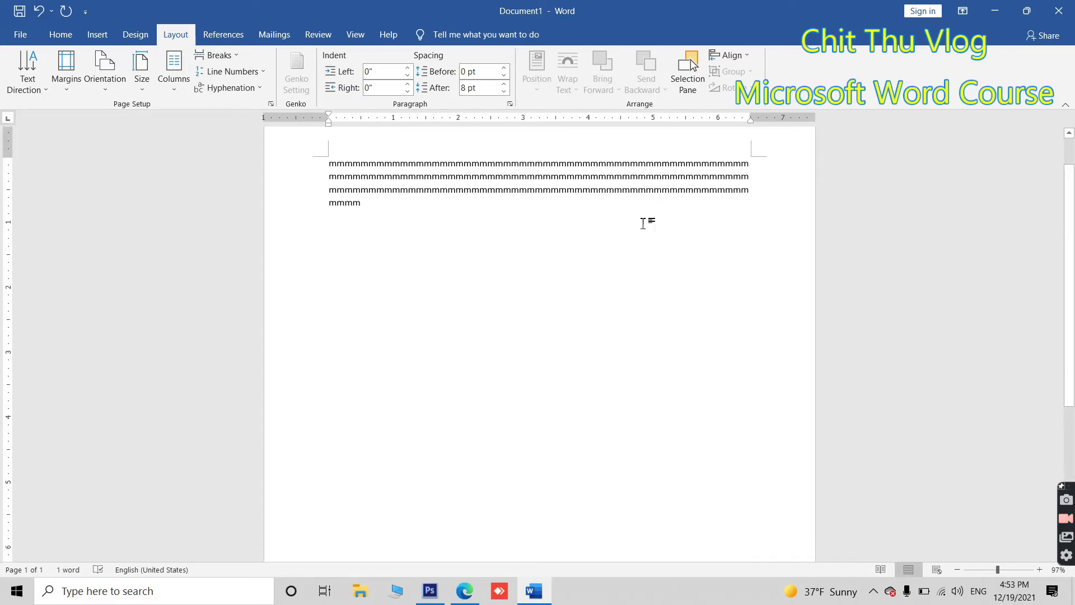
{"action": "triple_click", "coordinate": [386, 208]}
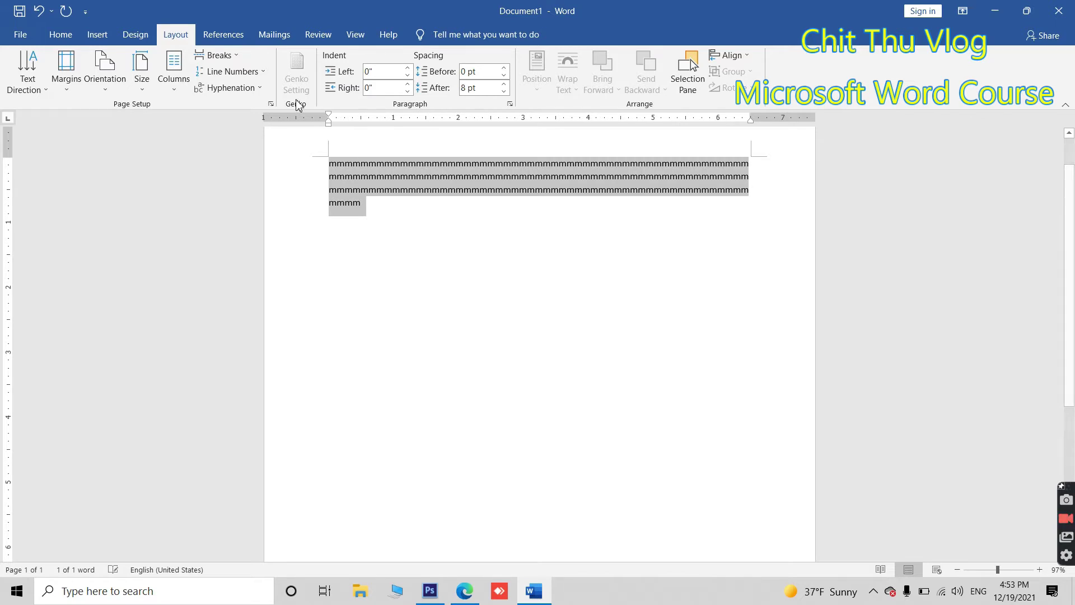
Set the filler text to 22 pt and keep typing m's after the last line.
{"action": "left_click", "coordinate": [61, 35]}
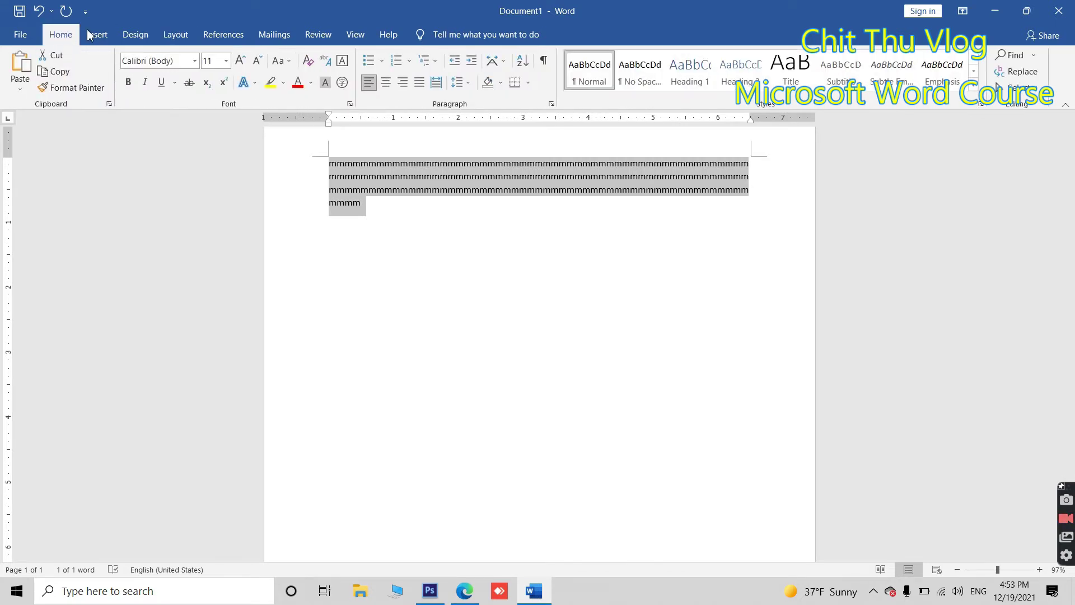
{"action": "left_click", "coordinate": [226, 60]}
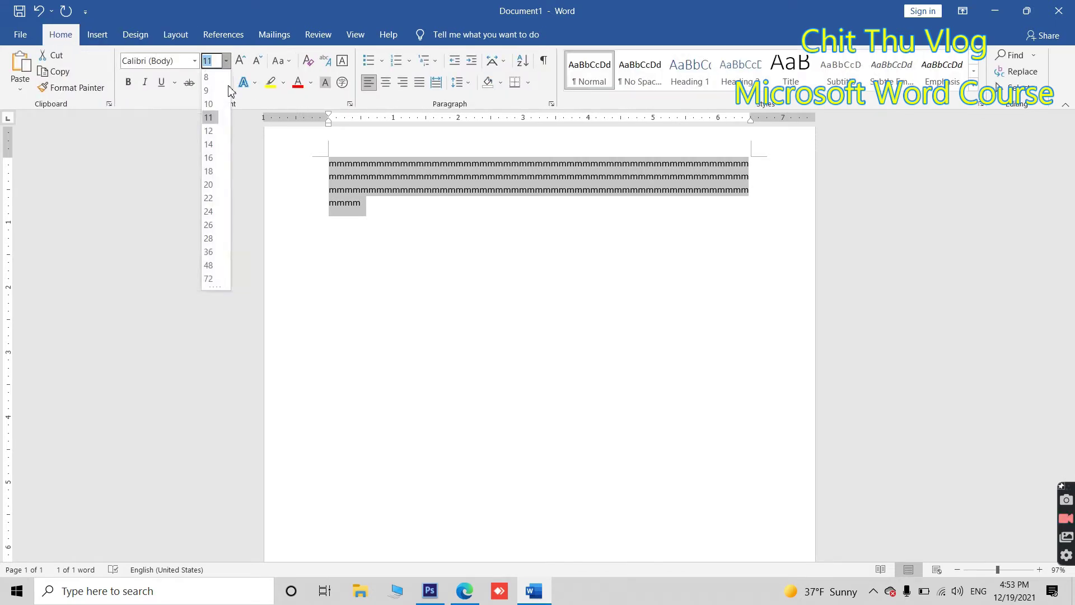
{"action": "left_click", "coordinate": [208, 198]}
{"action": "left_click", "coordinate": [457, 324]}
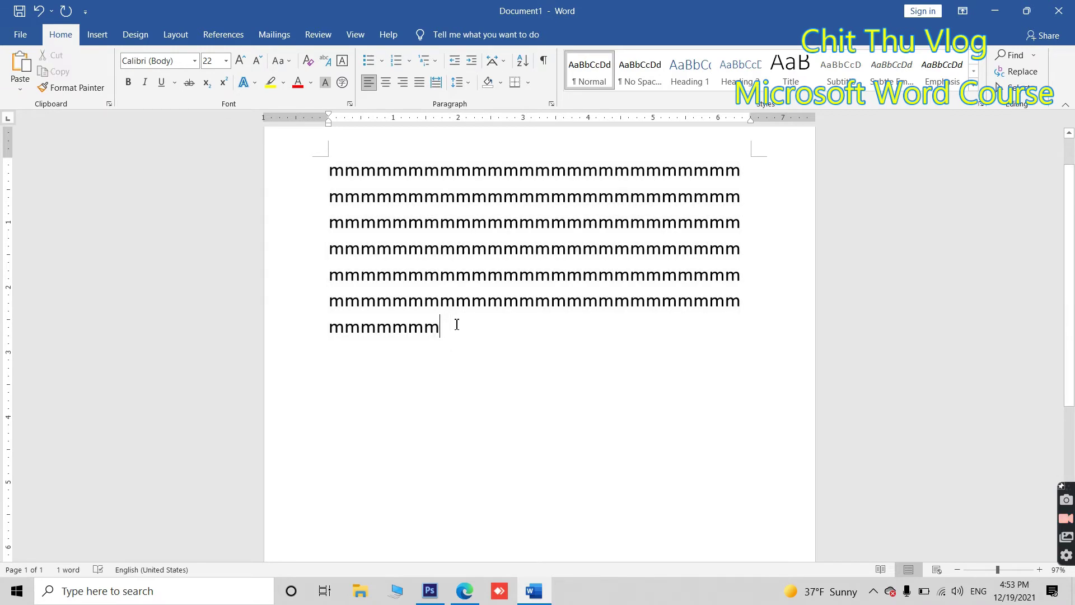
{"action": "type", "text": "mmmmmmmmmmmmmmmmmmmmmmmmmmmmmmmmmmmmmmmmmmmmmmmmmmmmmmmmmmmmmmmmmmmmmmmmmm"}
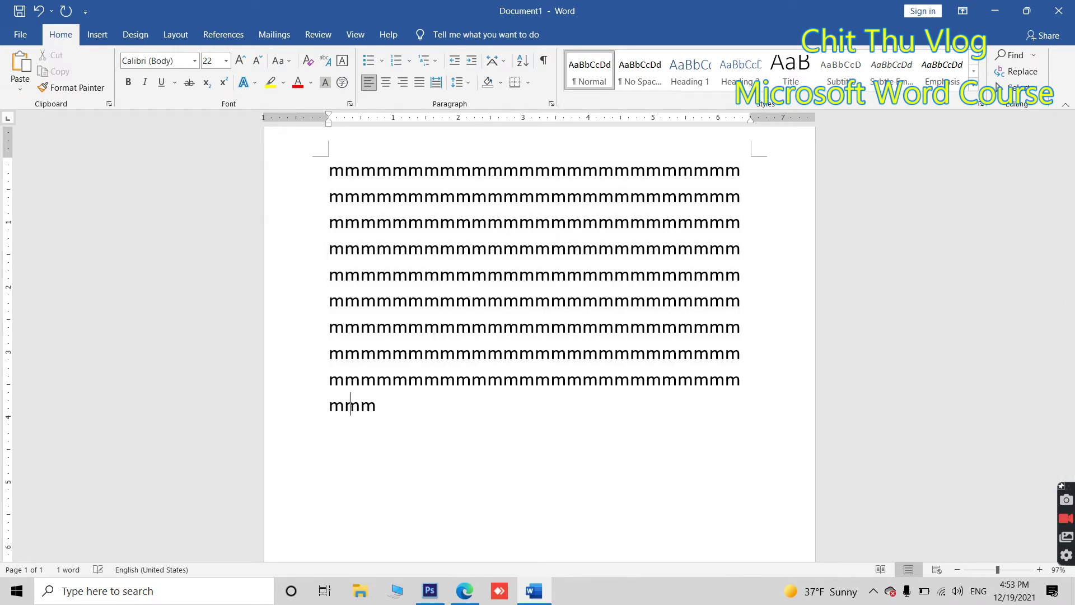
{"action": "type", "text": "mmmmmmmmmmmmmmmmmmmmmmmmmmmmmmmmmmmmmmmmmmmmmmmmmmmmmmmmmmmmm"}
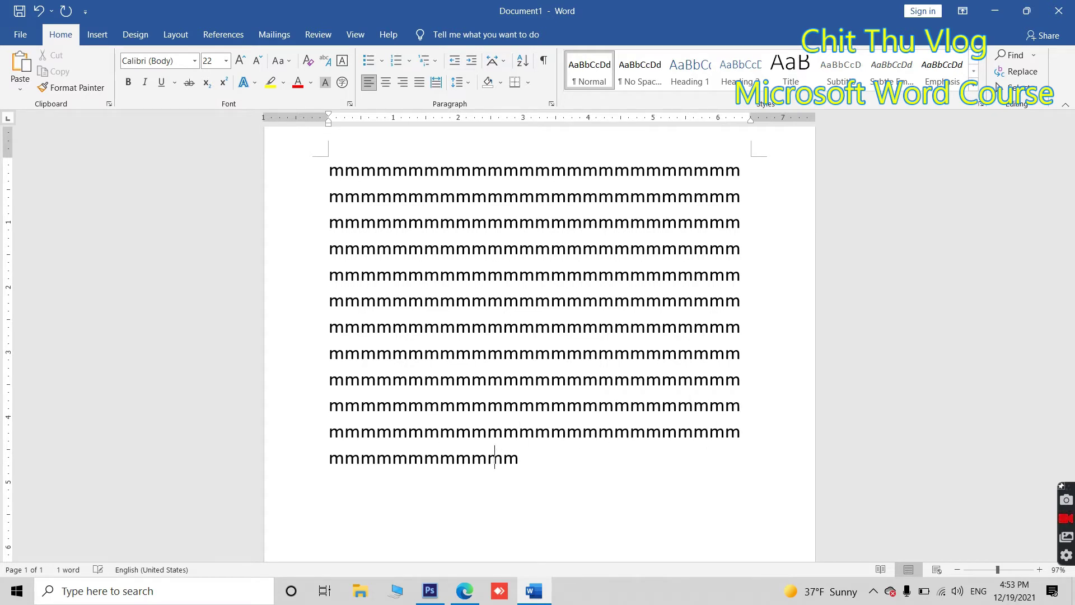
{"action": "type", "text": "mmmmmmmmmmmmmmmmmmmm"}
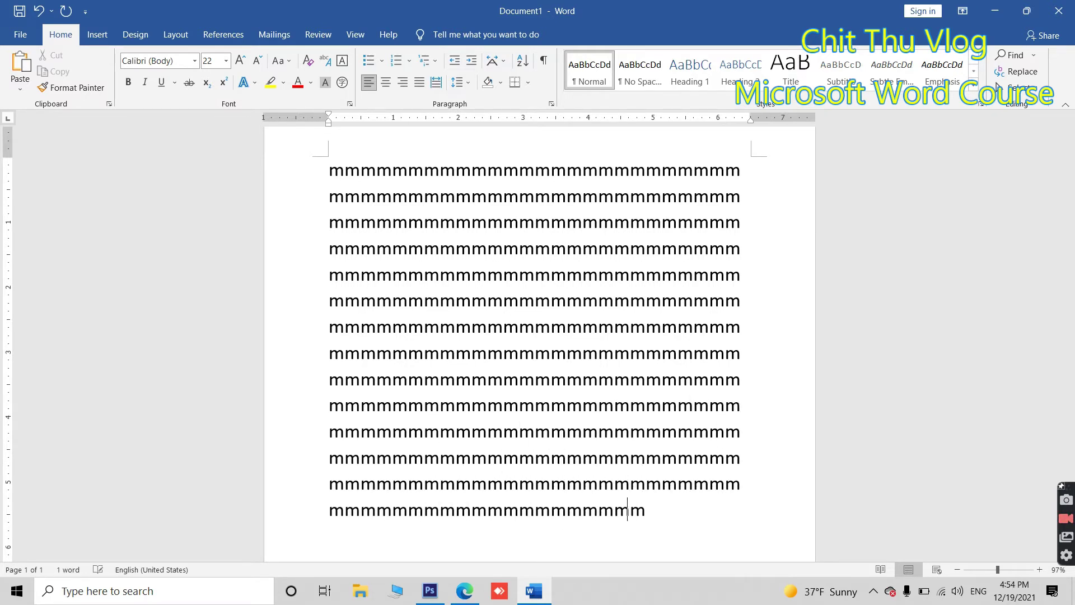
{"action": "type", "text": "mmmmmmmmmmmmmmmmmmmmmmmmmmmmmmmmmmmmmmmmmmmmmmmmmmmmmmmmmmmmmmmmmmmmmmmmmmmmmmmmmmmmmmmmmmmmmmmmmmmmmmmmmmmmmmmmmmmmmmmmmmmmmmmmmmmmmmmmmmmm"}
Add more m's so the filler paragraph flows onto page 2.
{"action": "scroll", "coordinate": [560, 392], "scroll_direction": "up", "scroll_amount": 1}
{"action": "scroll", "coordinate": [494, 234], "scroll_direction": "up", "scroll_amount": 1}
{"action": "scroll", "coordinate": [494, 234], "scroll_direction": "up", "scroll_amount": 1}
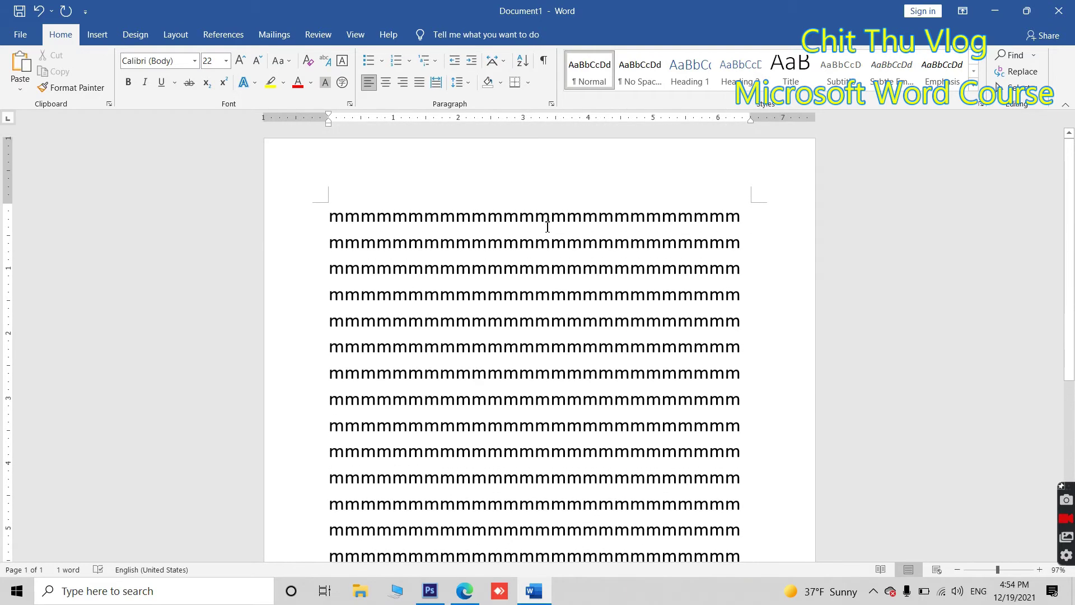
{"action": "scroll", "coordinate": [520, 232], "scroll_direction": "down", "scroll_amount": 2}
{"action": "scroll", "coordinate": [550, 229], "scroll_direction": "down", "scroll_amount": 2}
{"action": "type", "text": "mmmmmmmmmmmmmmmmmmmmmmmmmmmmmm"}
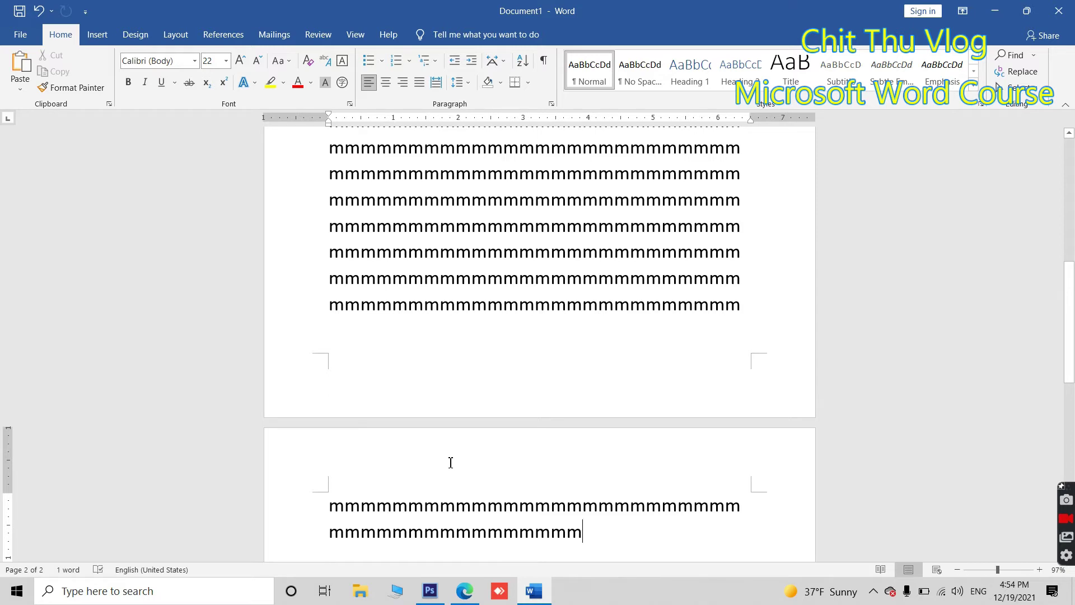
Scroll through both pages to check the overflow, then show the Layout settings.
{"action": "scroll", "coordinate": [494, 445], "scroll_direction": "down", "scroll_amount": 3}
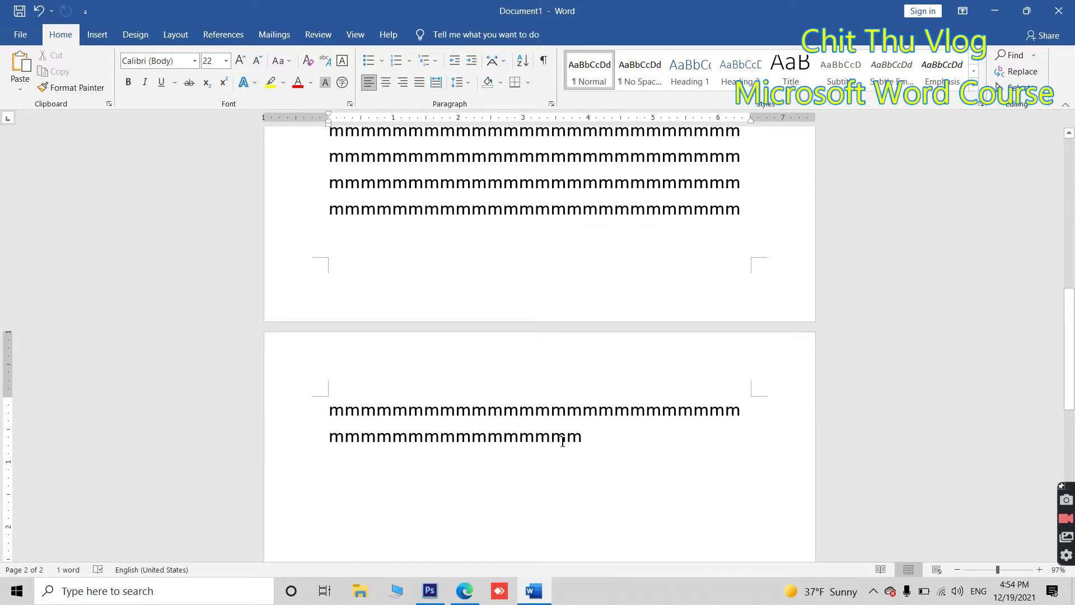
{"action": "scroll", "coordinate": [562, 440], "scroll_direction": "up", "scroll_amount": 2}
{"action": "scroll", "coordinate": [554, 420], "scroll_direction": "up", "scroll_amount": 2}
{"action": "scroll", "coordinate": [552, 399], "scroll_direction": "up", "scroll_amount": 4}
{"action": "scroll", "coordinate": [553, 398], "scroll_direction": "up", "scroll_amount": 4}
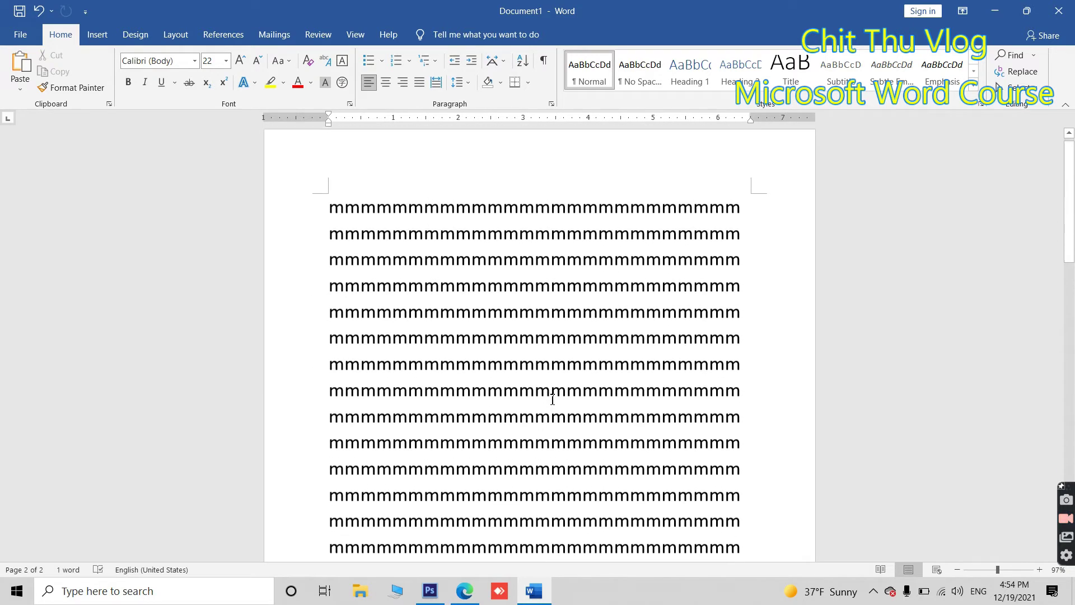
{"action": "scroll", "coordinate": [552, 399], "scroll_direction": "up", "scroll_amount": 1}
{"action": "scroll", "coordinate": [514, 163], "scroll_direction": "down", "scroll_amount": 5}
{"action": "scroll", "coordinate": [547, 182], "scroll_direction": "down", "scroll_amount": 6}
{"action": "scroll", "coordinate": [518, 304], "scroll_direction": "up", "scroll_amount": 2}
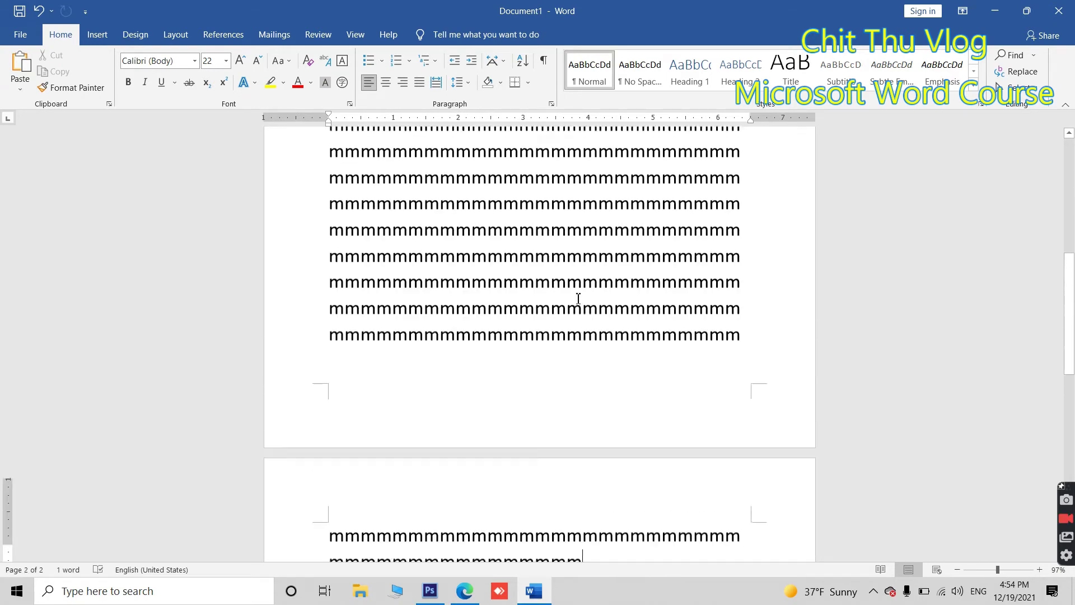
{"action": "scroll", "coordinate": [499, 263], "scroll_direction": "up", "scroll_amount": 8}
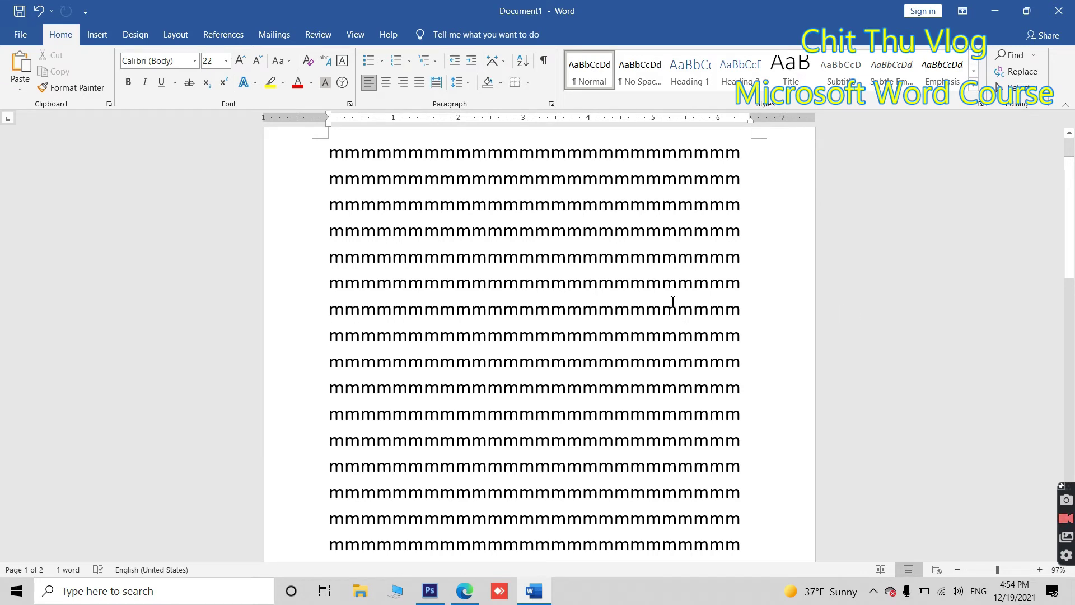
{"action": "scroll", "coordinate": [673, 301], "scroll_direction": "up", "scroll_amount": 2}
{"action": "left_click", "coordinate": [175, 35]}
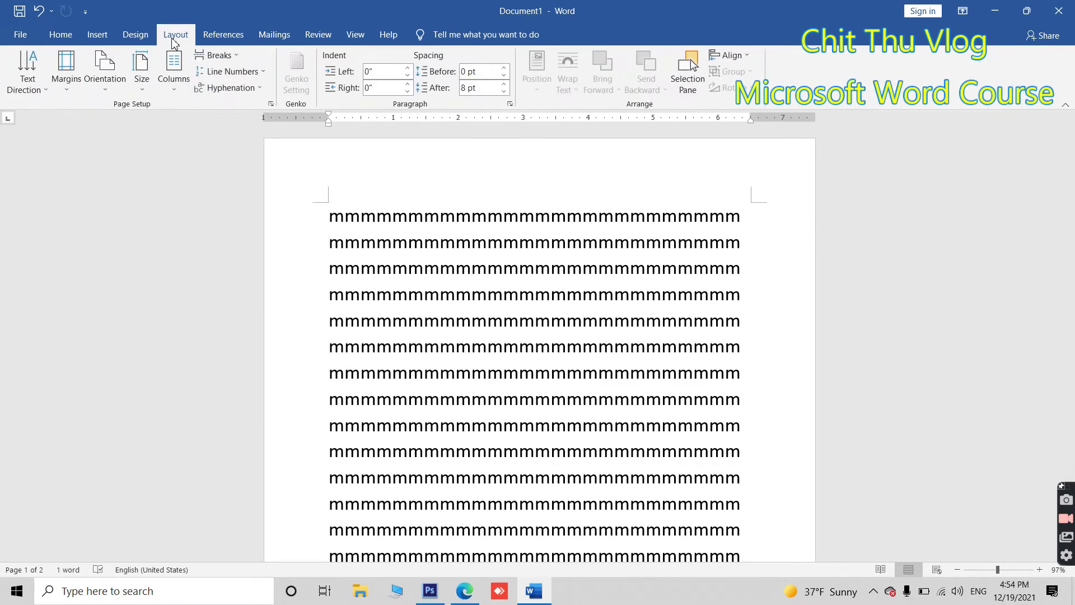
Apply Narrow 0.5" margins and type more m filler at the end.
{"action": "left_click", "coordinate": [66, 91]}
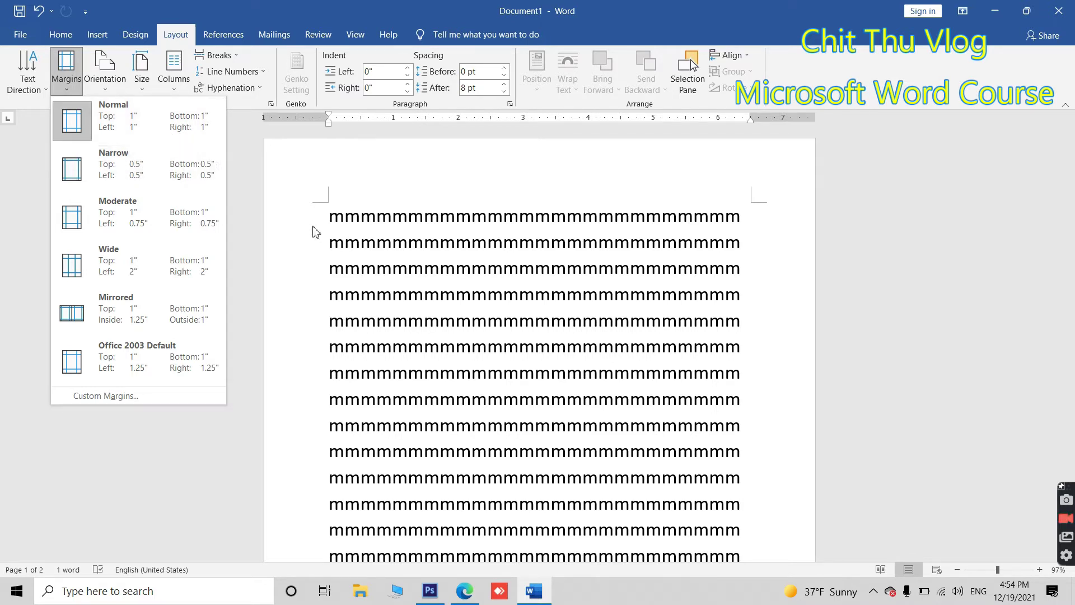
{"action": "left_click", "coordinate": [166, 178]}
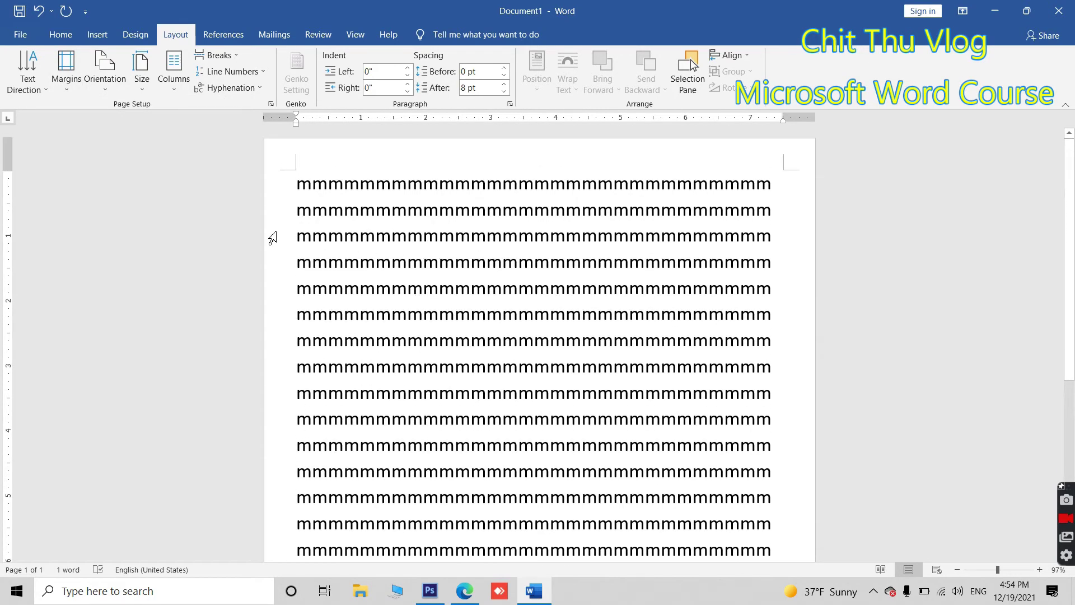
{"action": "scroll", "coordinate": [755, 283], "scroll_direction": "down", "scroll_amount": 4}
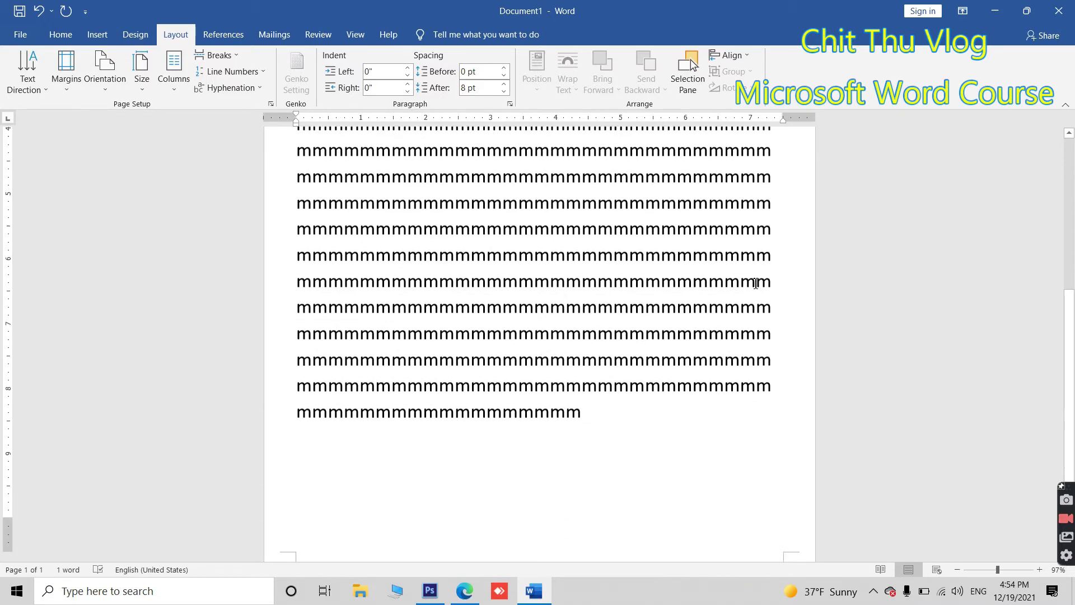
{"action": "type", "text": "mmmmmmmmmmmmmmmmmmmmmmmmmmmmmmmmmmmmmmmmmmmm"}
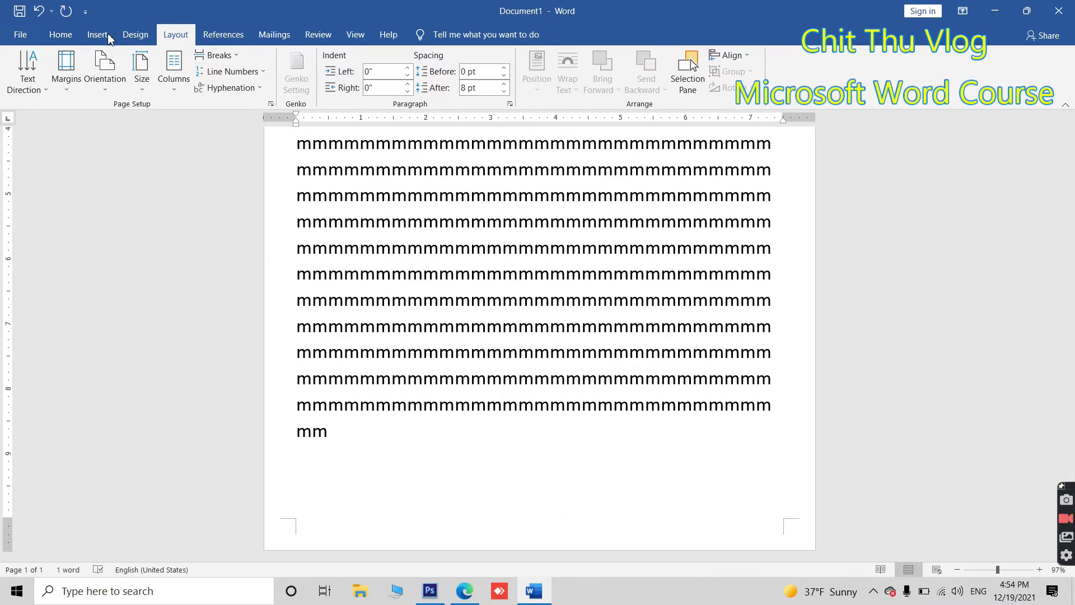
Open Custom Margins in Page Setup and lower the top and bottom margin values.
{"action": "left_click", "coordinate": [67, 83]}
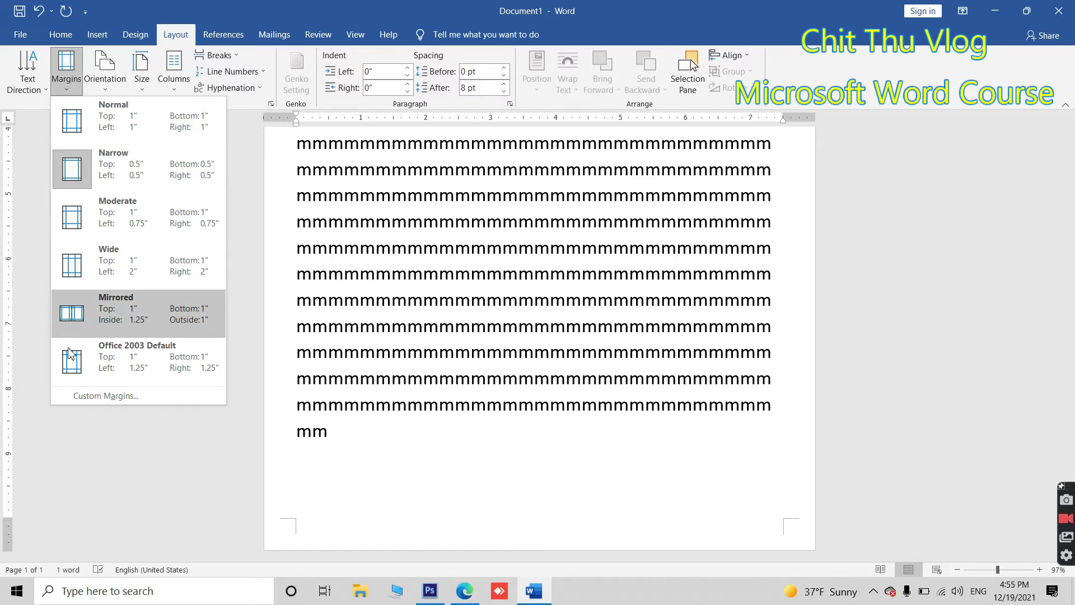
{"action": "left_click", "coordinate": [125, 405]}
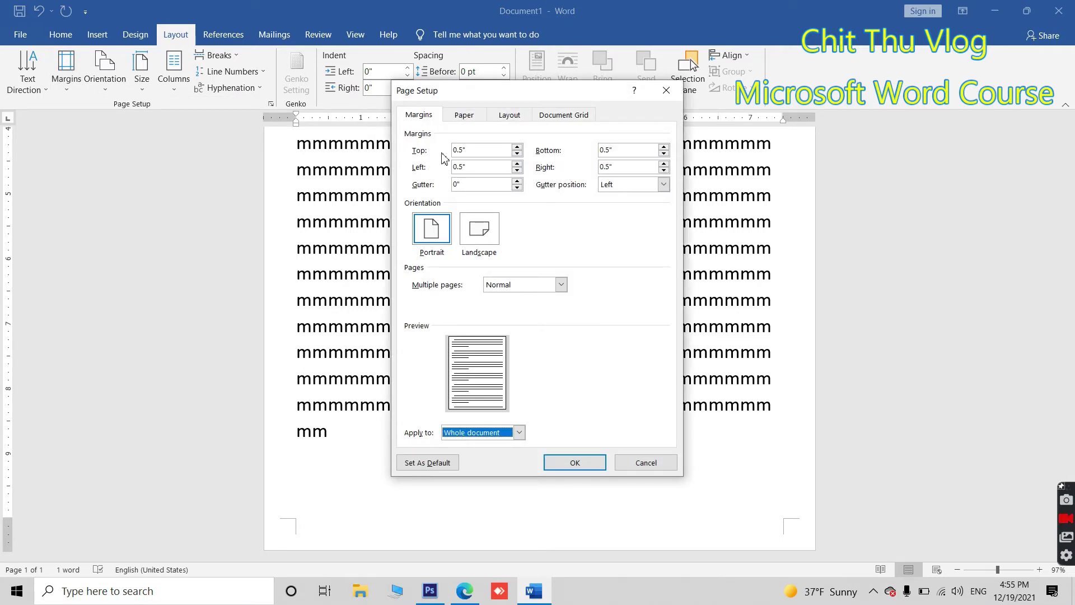
{"action": "left_click_drag", "start_coordinate": [477, 150], "coordinate": [448, 150]}
{"action": "key", "text": "Down"}
{"action": "key", "text": "Down"}
{"action": "key", "text": "Down"}
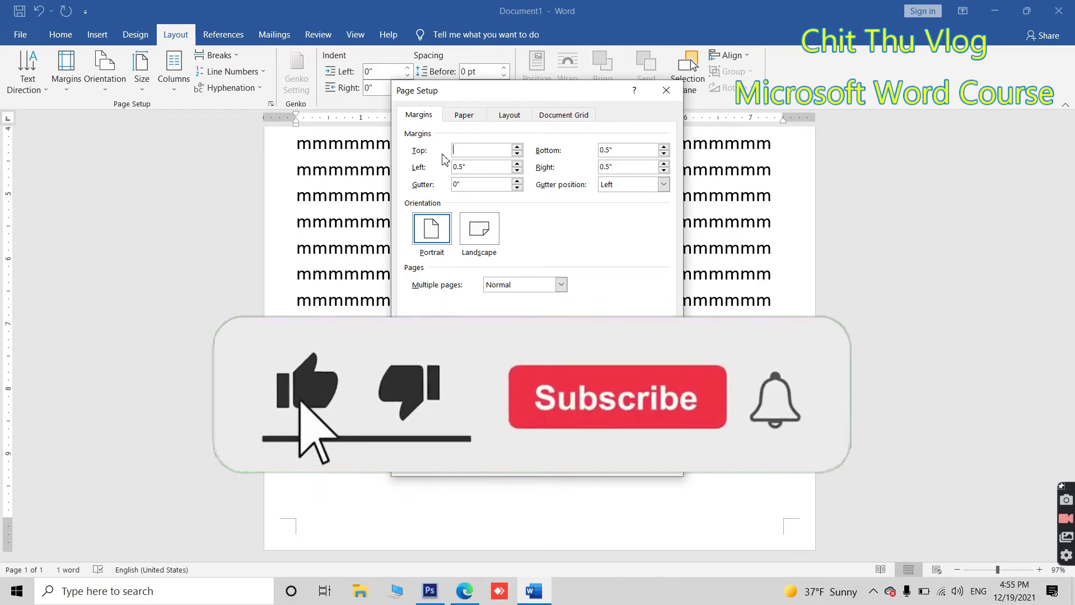
{"action": "key", "text": "Tab"}
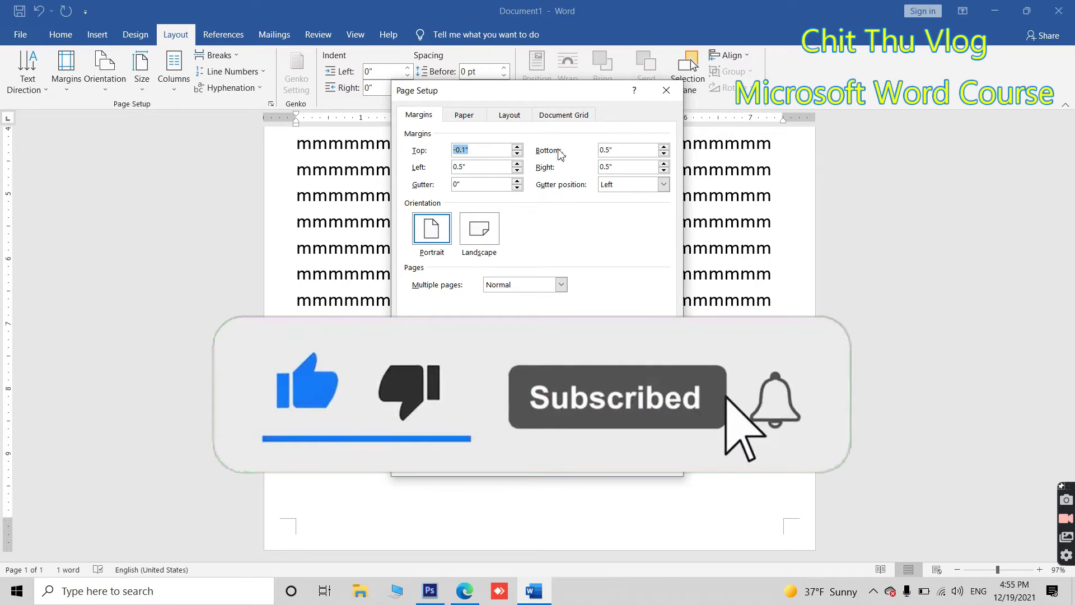
{"action": "key", "text": "Down"}
{"action": "key", "text": "Down"}
{"action": "key", "text": "Down"}
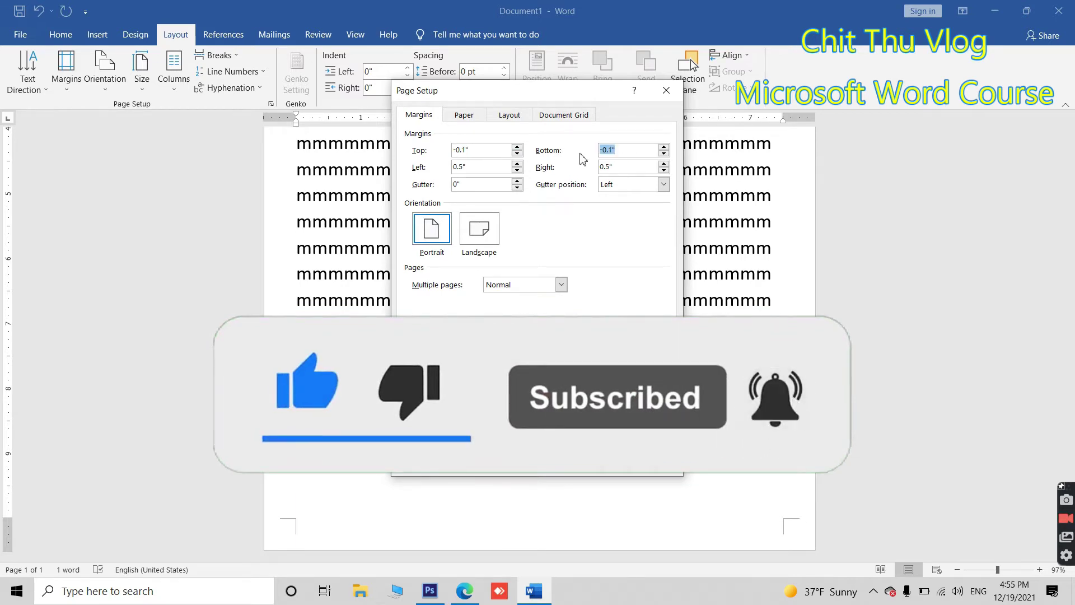
{"action": "key", "text": "shift+Tab"}
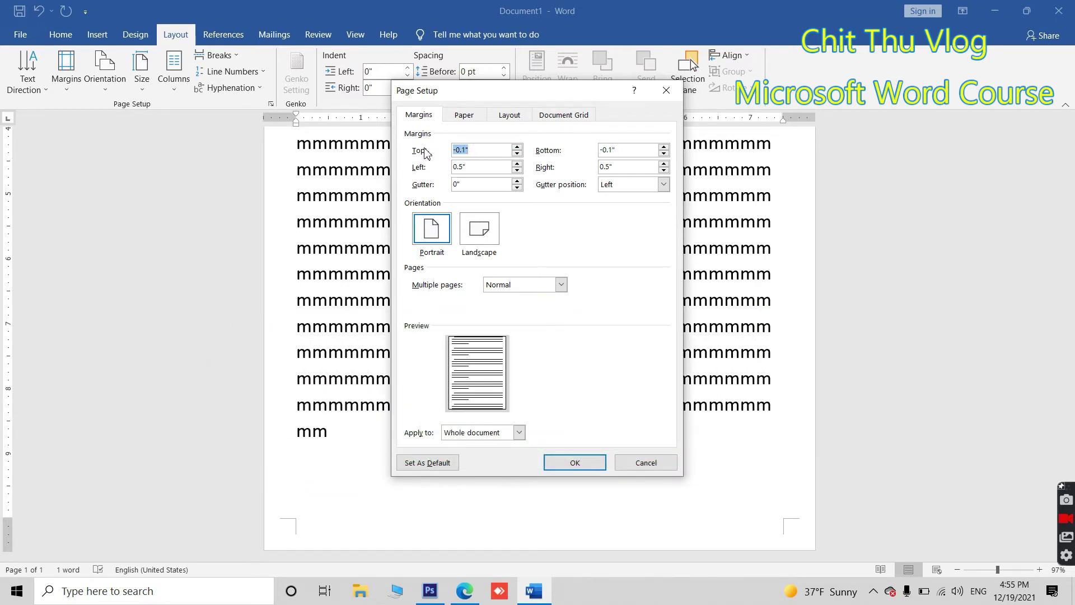
{"action": "key", "text": "BackSpace"}
Enter a 0.2 bottom margin and 0 right margin, then apply the custom margins.
{"action": "left_click_drag", "start_coordinate": [619, 150], "coordinate": [592, 151]}
{"action": "type", "text": "0.2"}
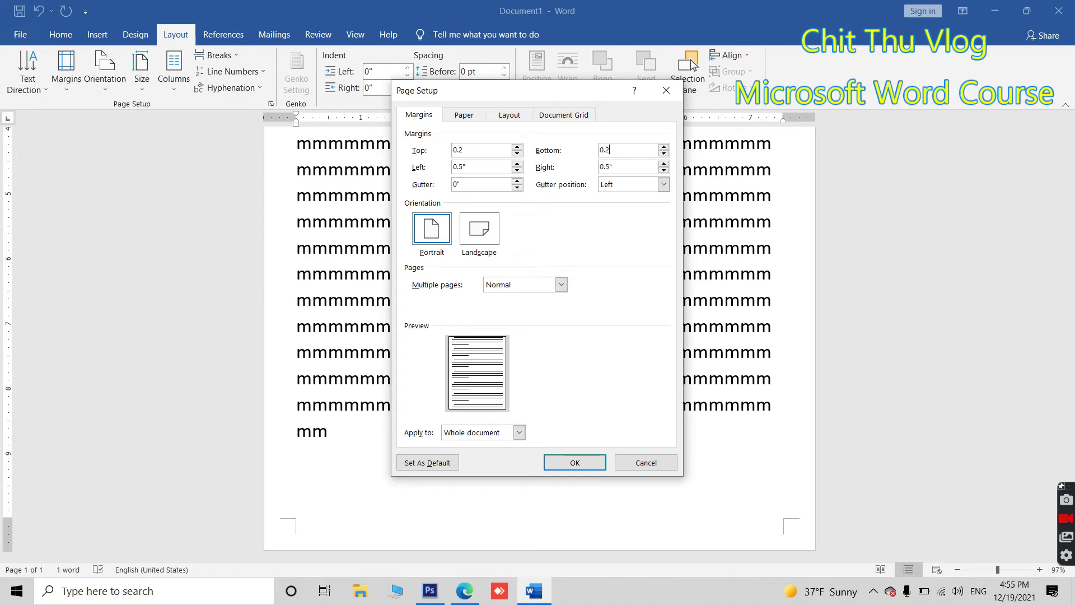
{"action": "type", "text": "0."}
{"action": "left_click_drag", "start_coordinate": [616, 165], "coordinate": [588, 168]}
{"action": "type", "text": "0"}
{"action": "left_click", "coordinate": [576, 461]}
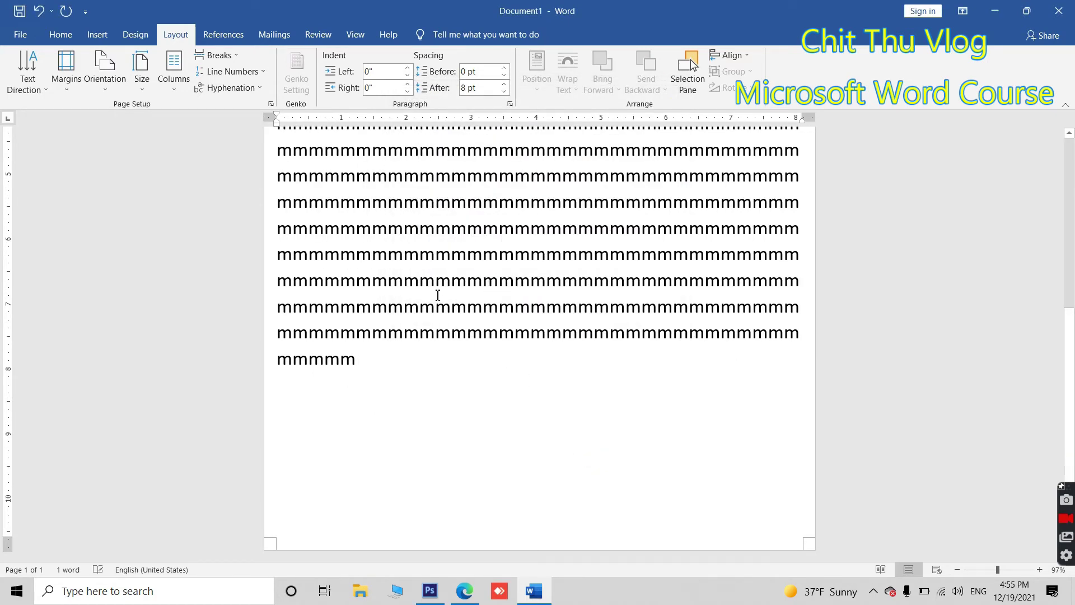
Jump to the end of the text and add another run of m filler.
{"action": "scroll", "coordinate": [230, 223], "scroll_direction": "up", "scroll_amount": 5}
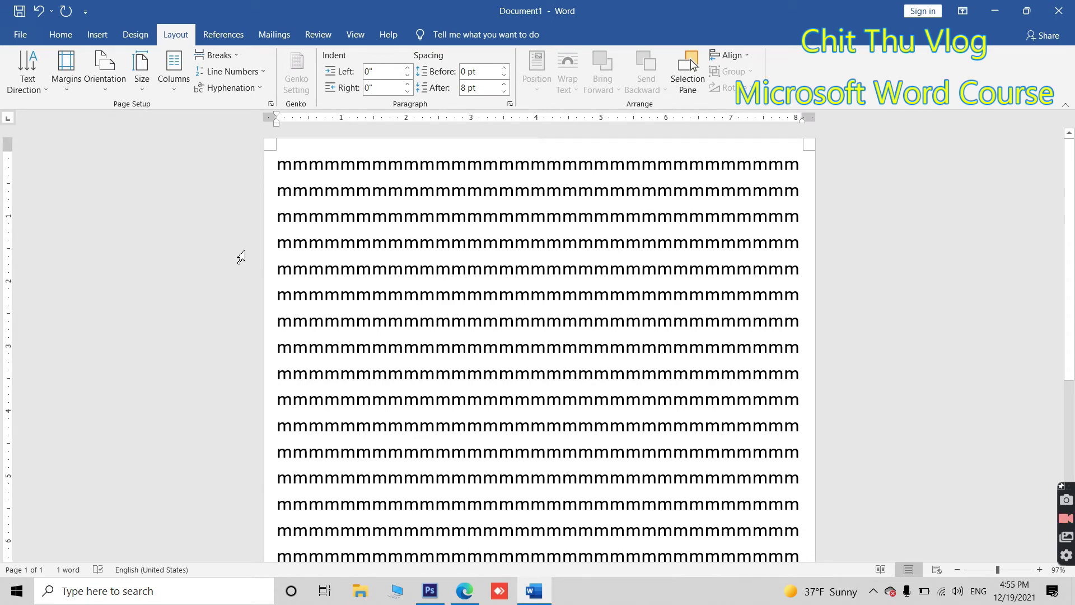
{"action": "key", "text": "ctrl+End"}
{"action": "scroll", "coordinate": [497, 314], "scroll_direction": "down", "scroll_amount": 1}
{"action": "type", "text": "mmmmmmmmmmmmmmmmmmmmmmmmmmmmmmmmm"}
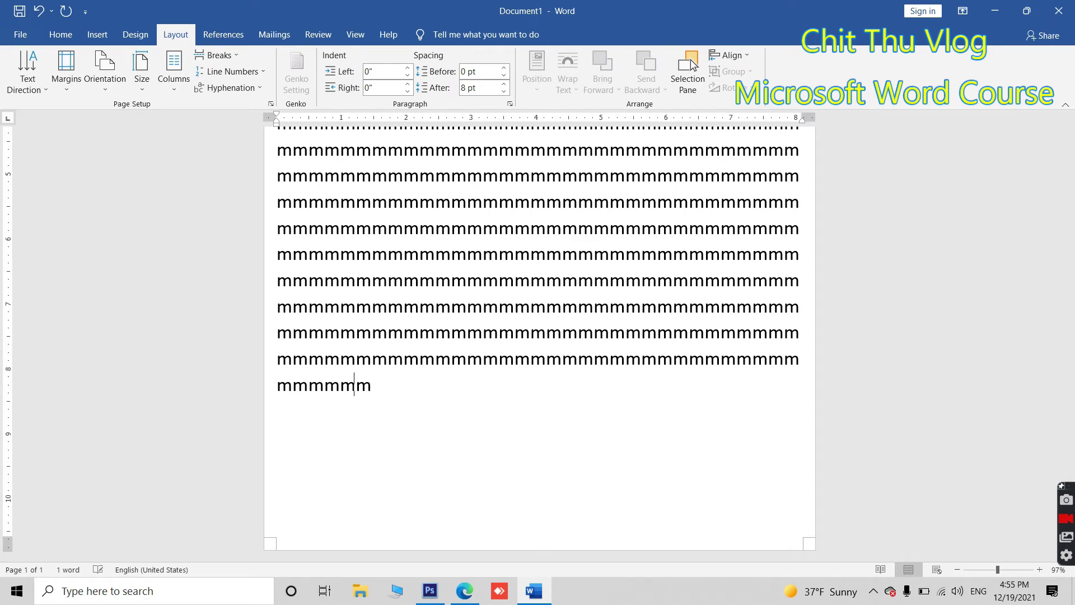
{"action": "type", "text": "mmmmmmmmmmmmmmmmmmmmmmmmmmmmmmmmmmmmmmmmmmmmmmmmmmmmmmmmmmmmmm"}
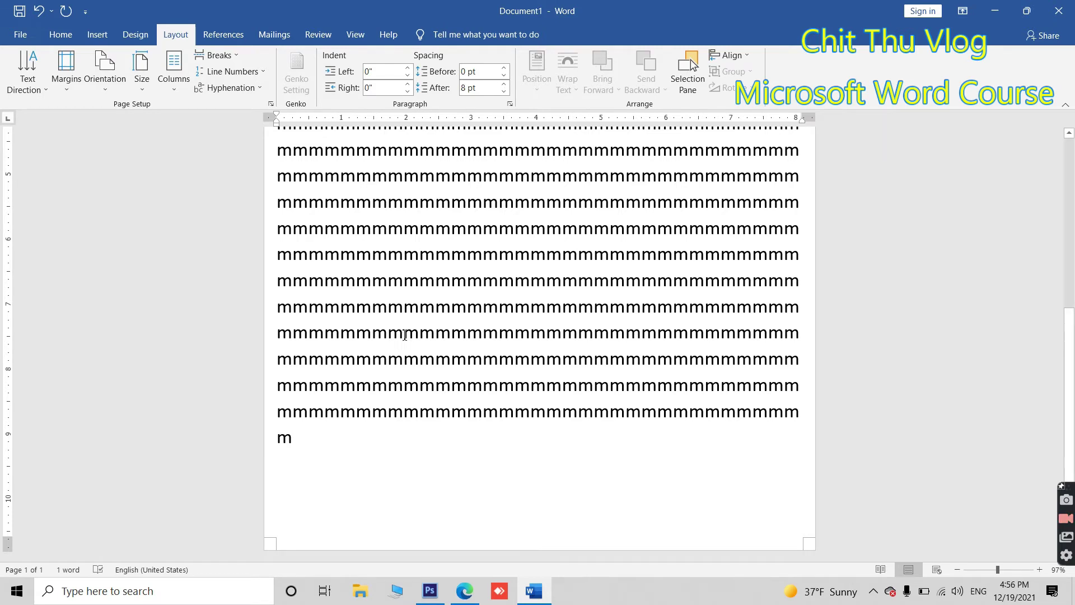
{"action": "scroll", "coordinate": [180, 137], "scroll_direction": "up", "scroll_amount": 3}
Close the margin presets unchanged and delete all the filler text.
{"action": "left_click", "coordinate": [72, 93]}
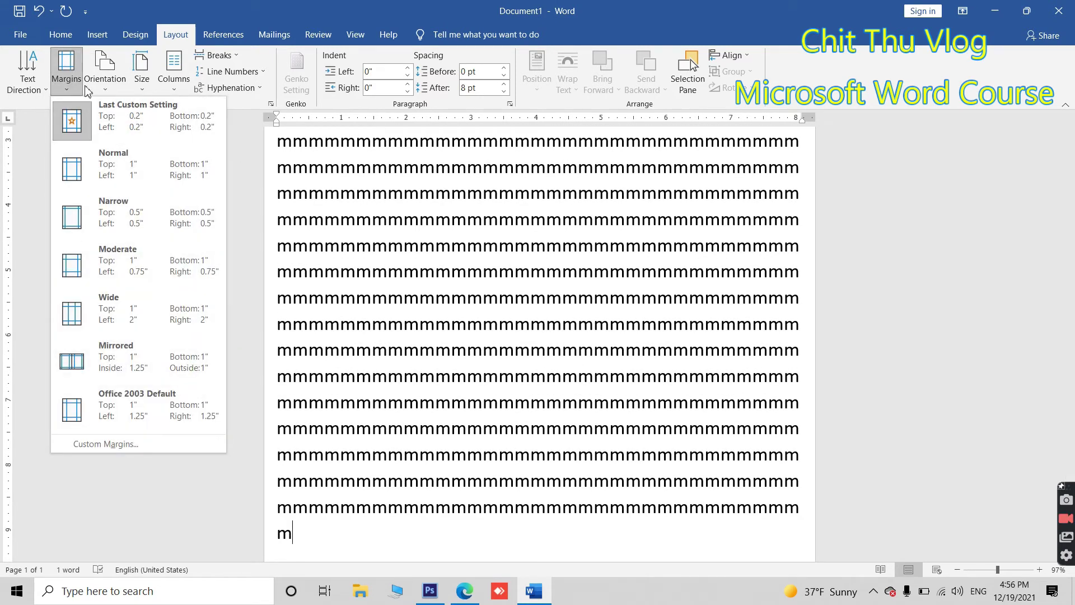
{"action": "scroll", "coordinate": [512, 298], "scroll_direction": "up", "scroll_amount": 5}
{"action": "scroll", "coordinate": [513, 299], "scroll_direction": "up", "scroll_amount": 2}
{"action": "left_click", "coordinate": [512, 299]}
{"action": "key", "text": "ctrl+a"}
{"action": "key", "text": "Delete"}
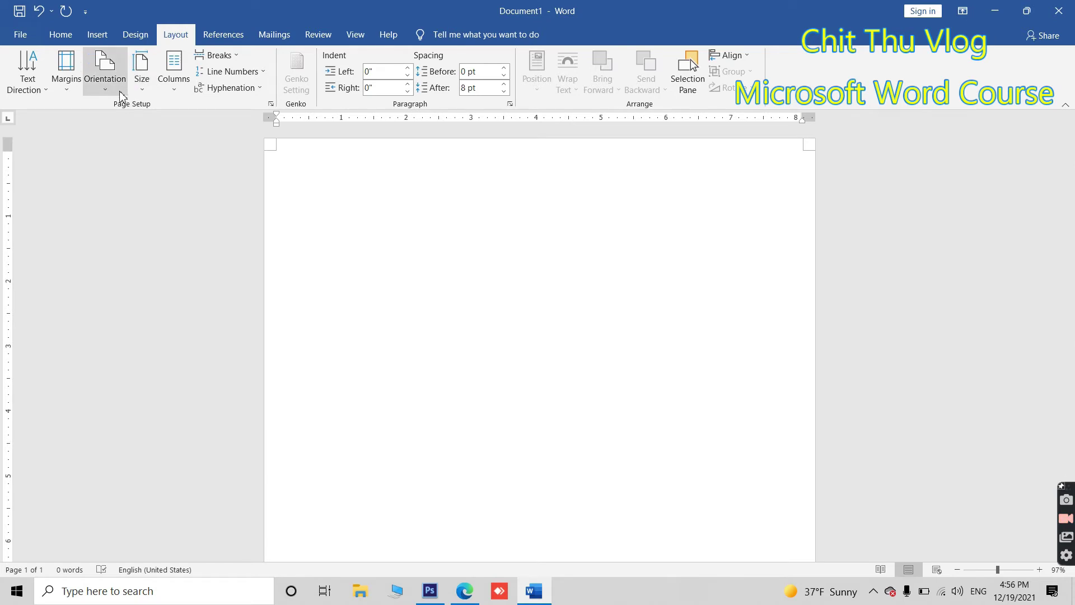
{"action": "left_click", "coordinate": [110, 87]}
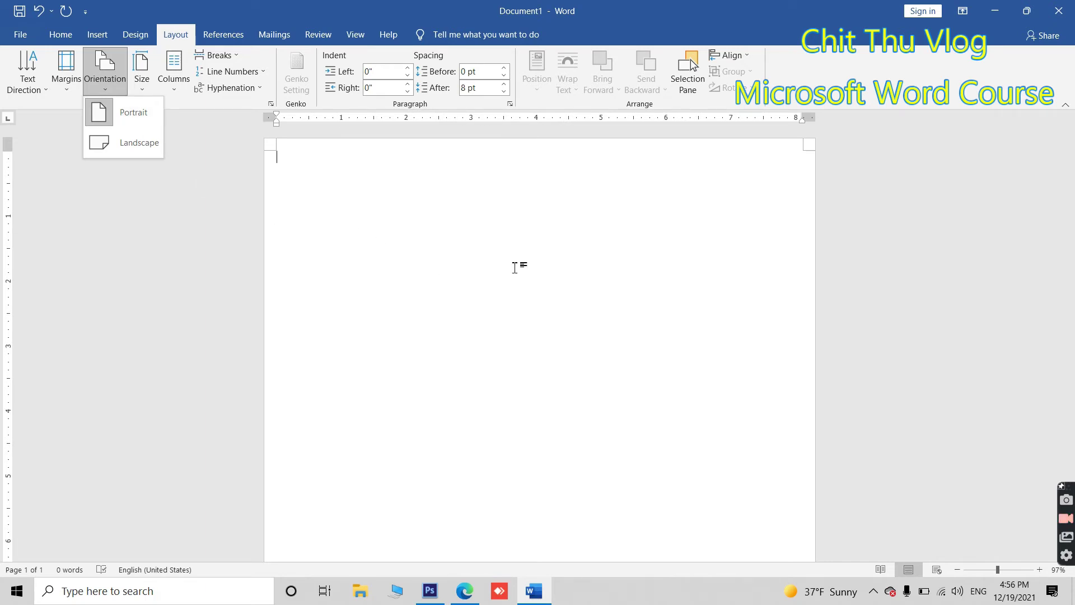
Switch the page to Landscape orientation and zoom out to see it whole.
{"action": "scroll", "coordinate": [559, 263], "scroll_direction": "down", "scroll_amount": 5}
{"action": "scroll", "coordinate": [594, 275], "scroll_direction": "down", "scroll_amount": 4}
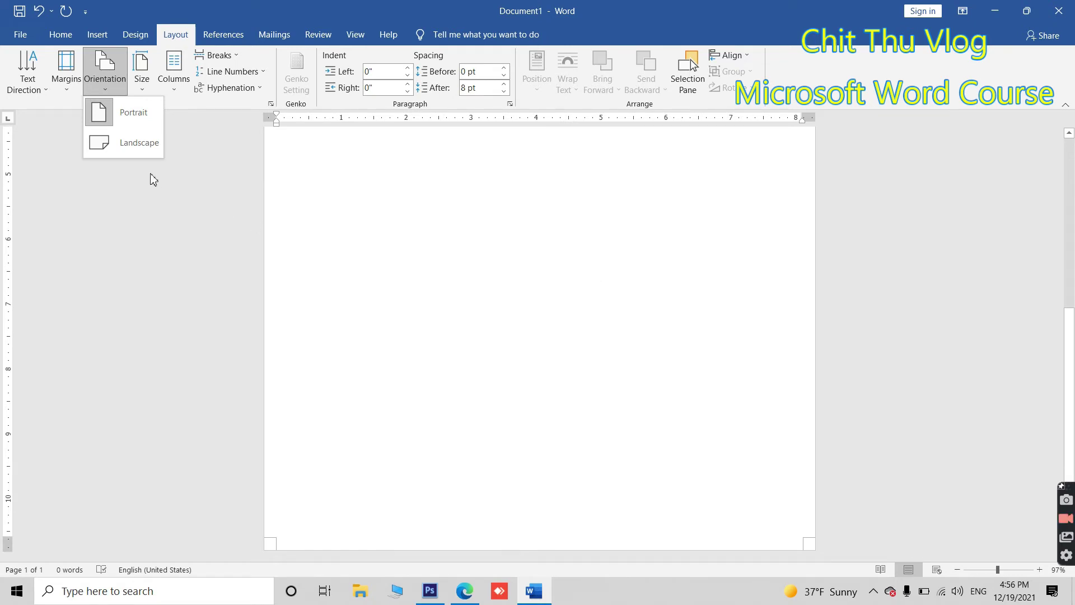
{"action": "left_click", "coordinate": [132, 143]}
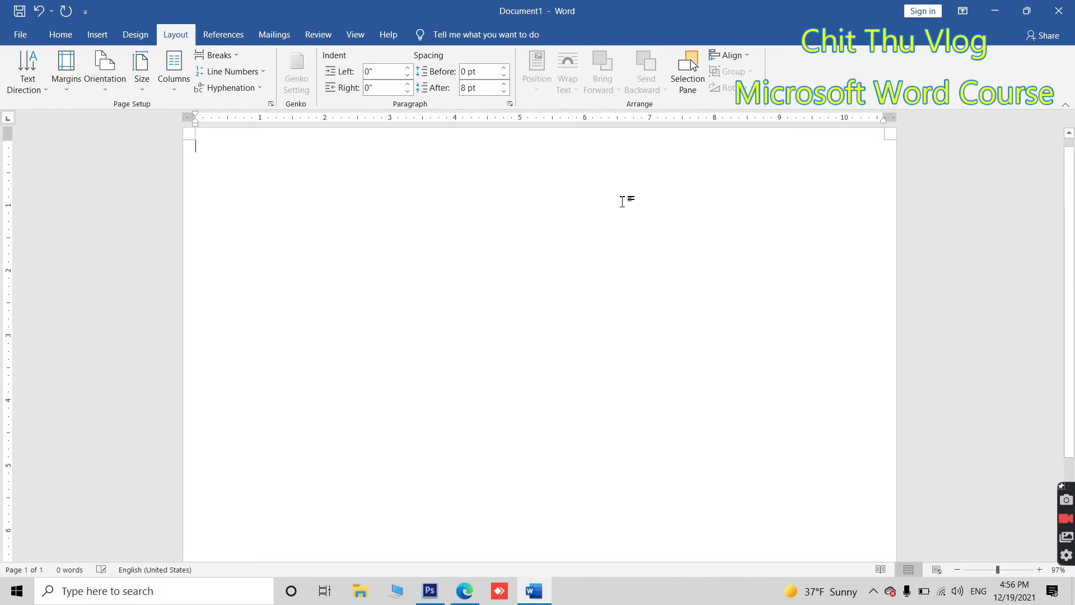
{"action": "left_click_drag", "start_coordinate": [998, 569], "coordinate": [985, 570]}
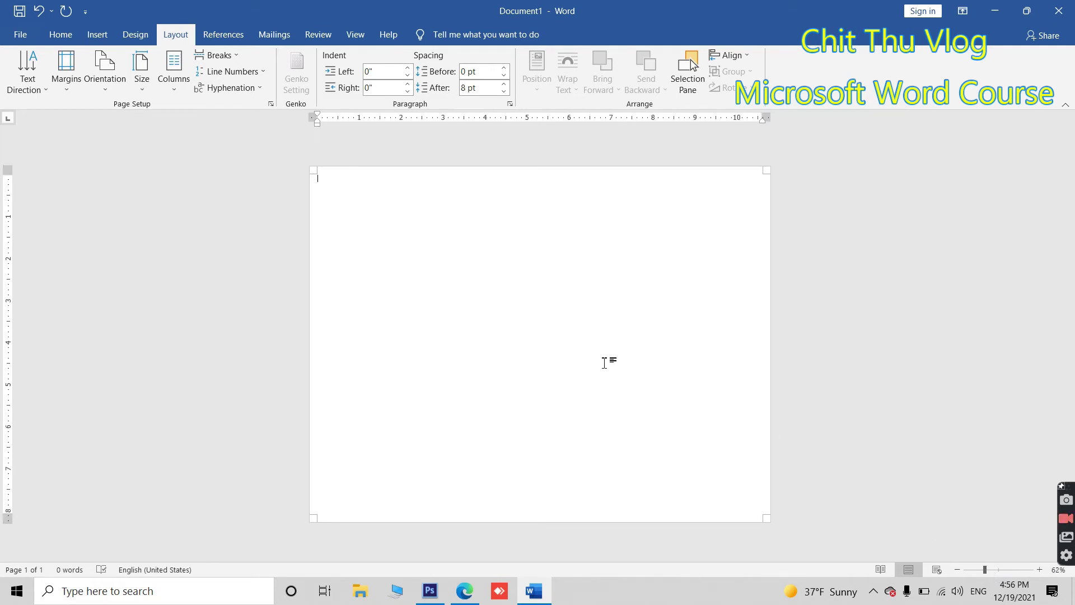
Type a single line of m filler and return the page to Portrait orientation.
{"action": "left_click", "coordinate": [104, 88]}
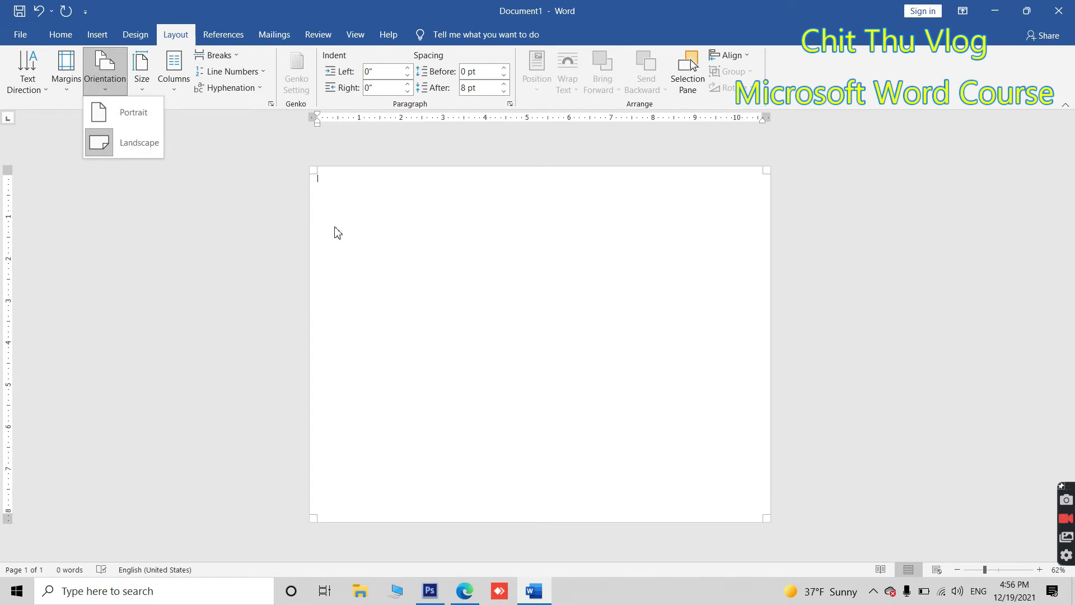
{"action": "left_click", "coordinate": [347, 194]}
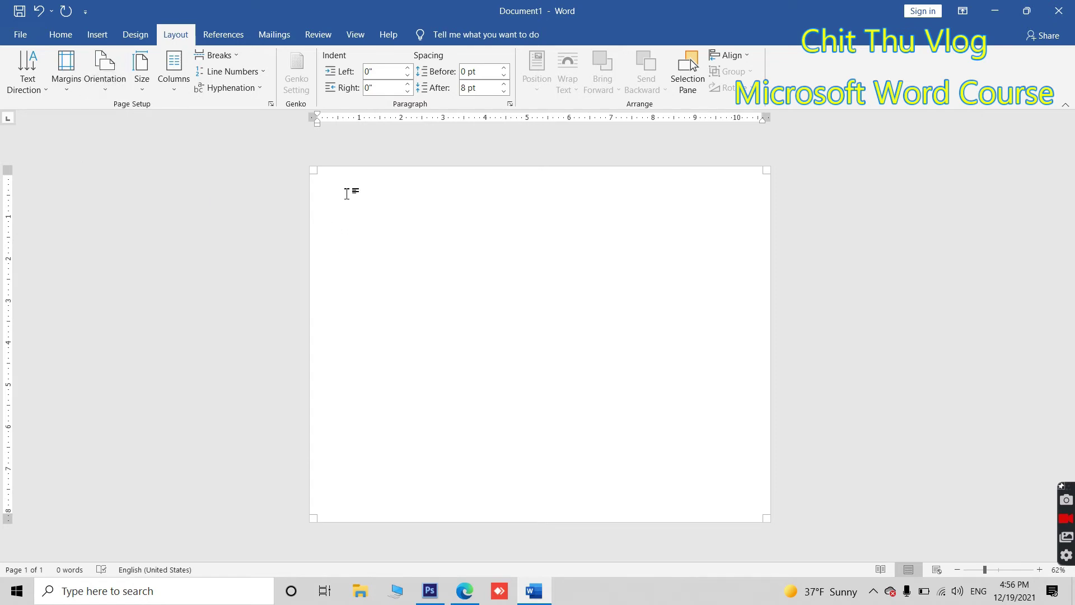
{"action": "type", "text": "mmmmmmmmmmmmmmmmmmmmmmmmmmmmmmmmmmmmmmmmmmmmmmmmmmmmmmmmmmmmmmmmmmmmmmmmmmmmmm"}
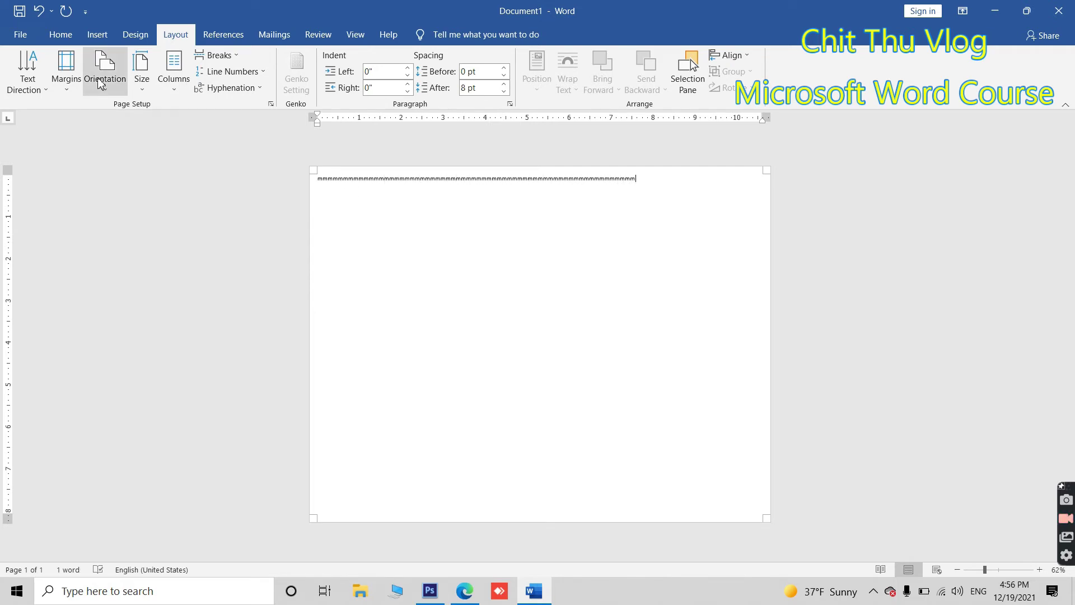
{"action": "left_click", "coordinate": [103, 89]}
{"action": "left_click", "coordinate": [109, 115]}
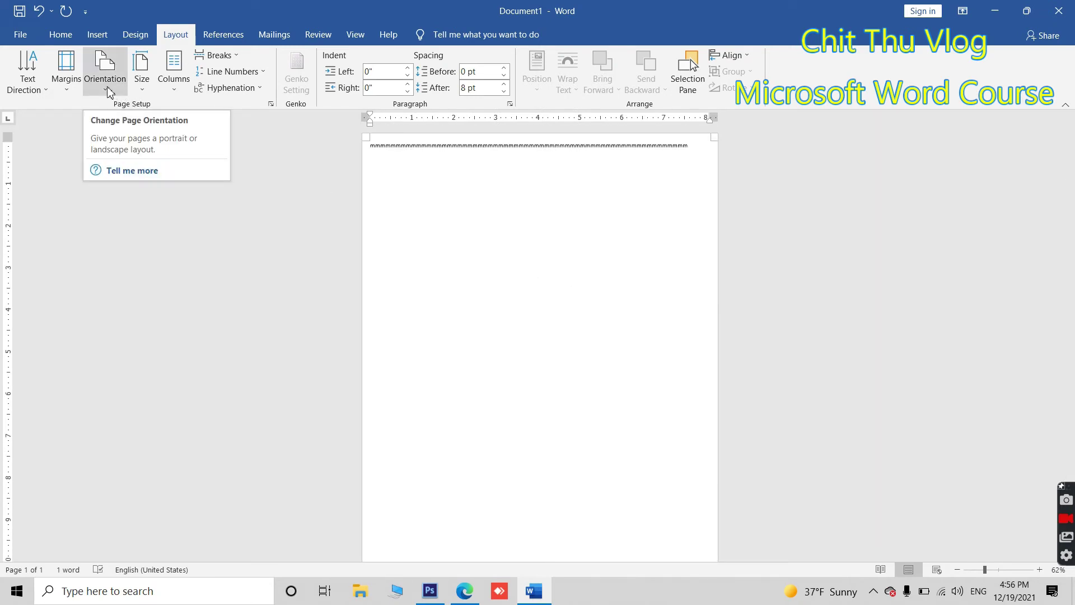
Browse the paper sizes in Page Setup without applying changes, then set the page to A4.
{"action": "left_click", "coordinate": [146, 92]}
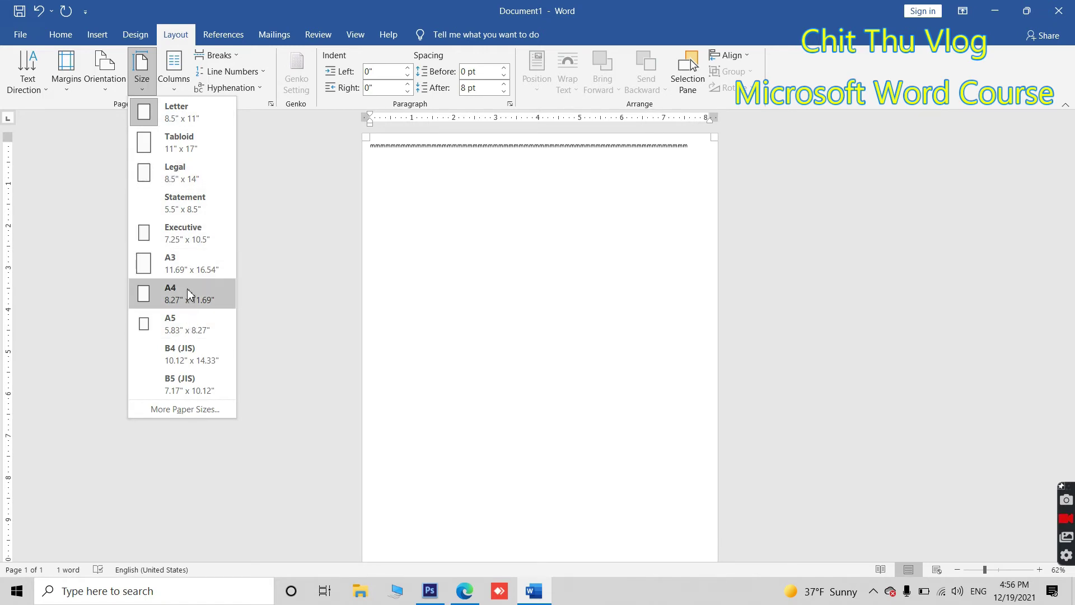
{"action": "left_click", "coordinate": [190, 409]}
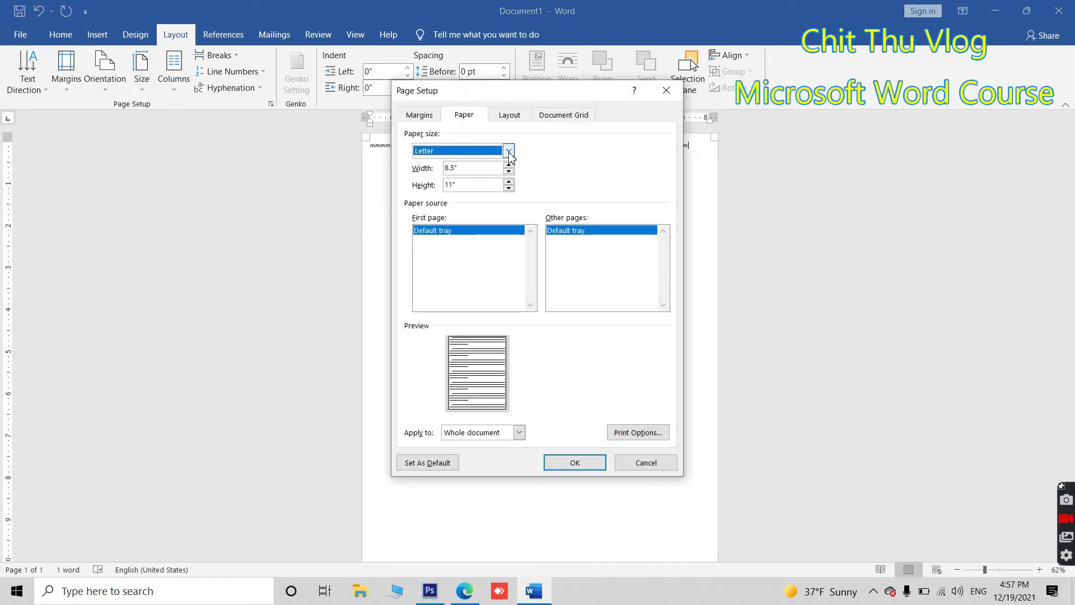
{"action": "left_click", "coordinate": [508, 151]}
{"action": "scroll", "coordinate": [452, 186], "scroll_direction": "down", "scroll_amount": 1}
{"action": "scroll", "coordinate": [453, 186], "scroll_direction": "down", "scroll_amount": 1}
{"action": "scroll", "coordinate": [452, 187], "scroll_direction": "up", "scroll_amount": 1}
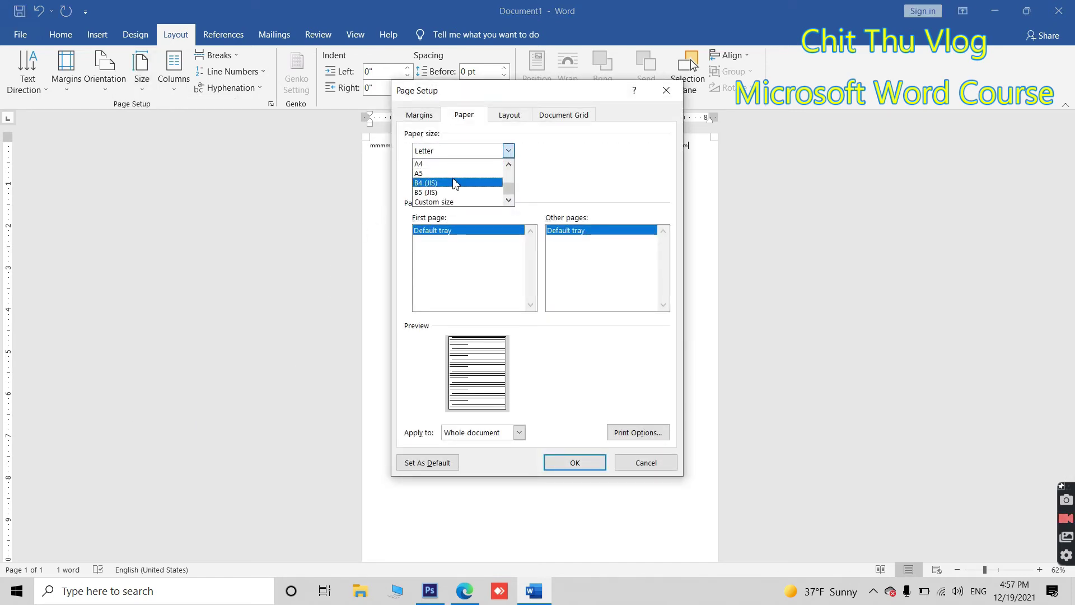
{"action": "scroll", "coordinate": [454, 187], "scroll_direction": "up", "scroll_amount": 1}
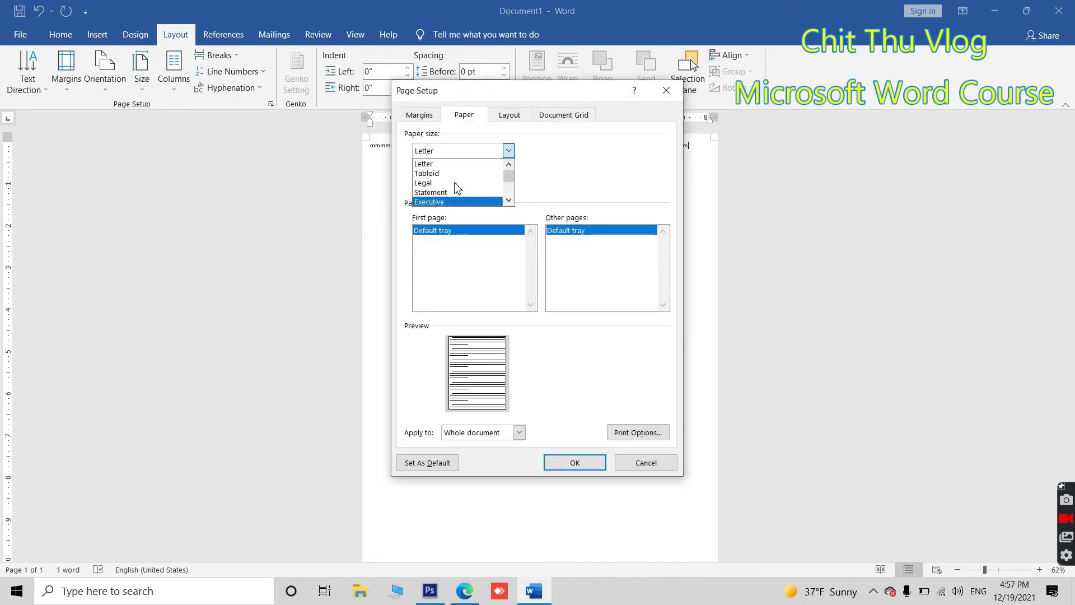
{"action": "left_click", "coordinate": [637, 464]}
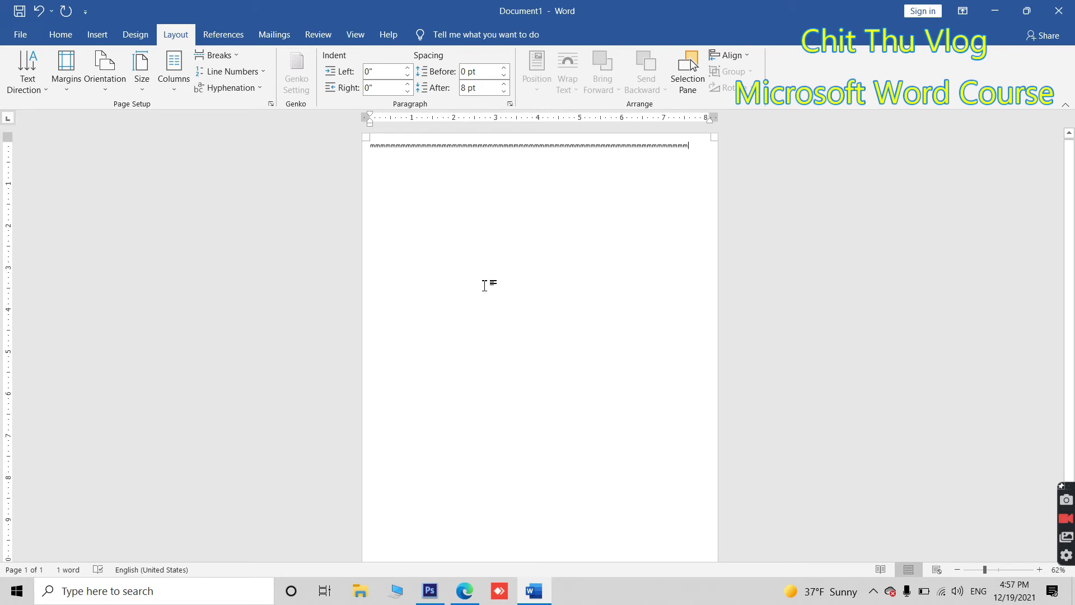
{"action": "left_click", "coordinate": [141, 92]}
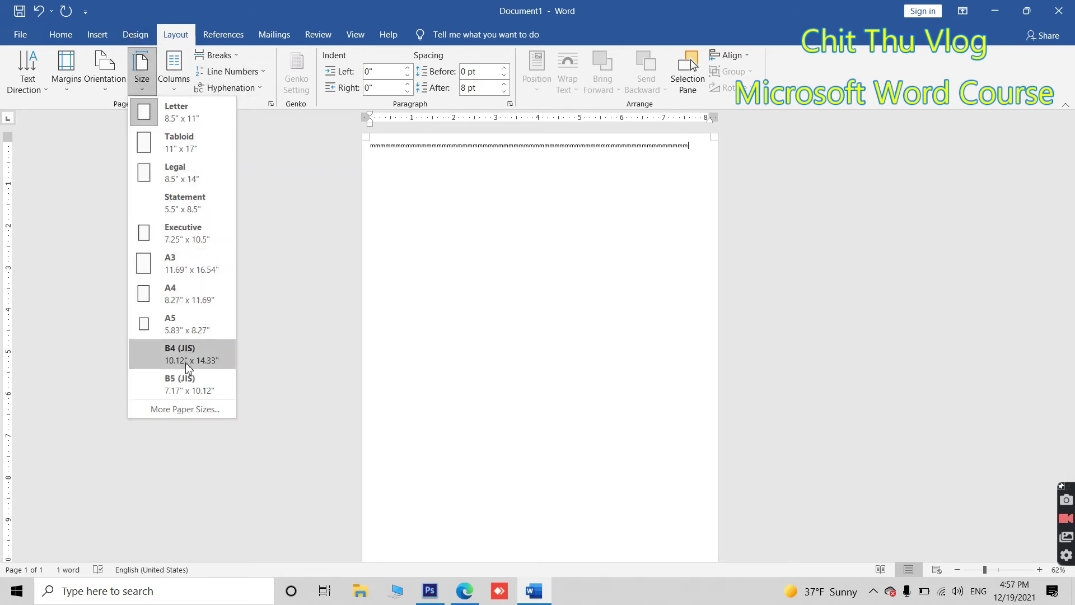
{"action": "left_click", "coordinate": [188, 296]}
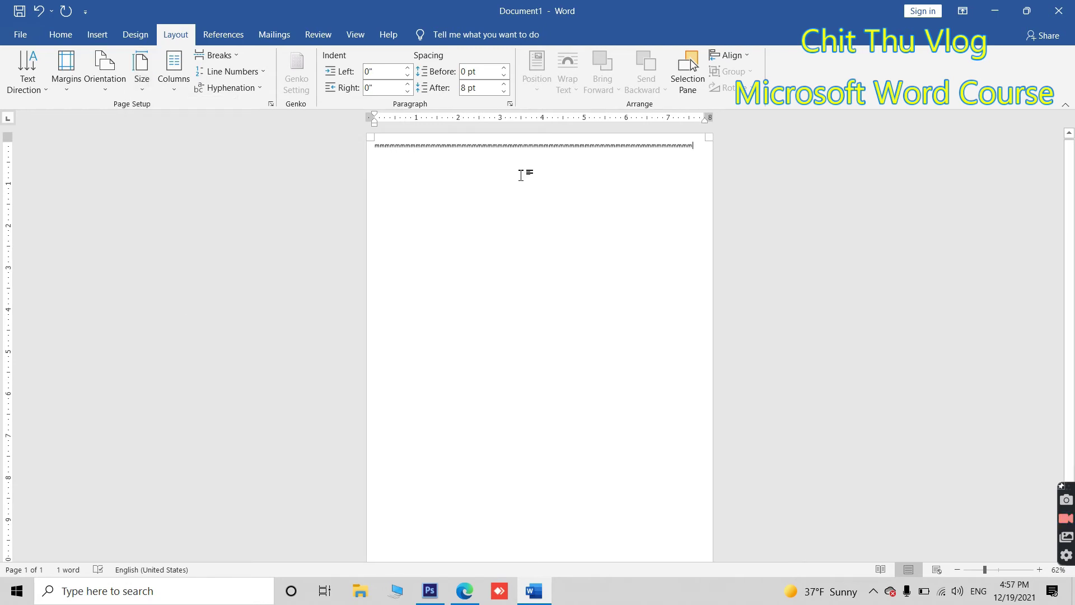
Type more m's so the filler stretches across three full lines of the A4 page.
{"action": "type", "text": "mmmmmmmmmmmmmmmmmmmmmmmmmmmmmmmmmmmmmmmmmmmmmmmmmmmmmmmmmmmmmmmmmmmmmmmmmmmmmmmmmmmmmmm"}
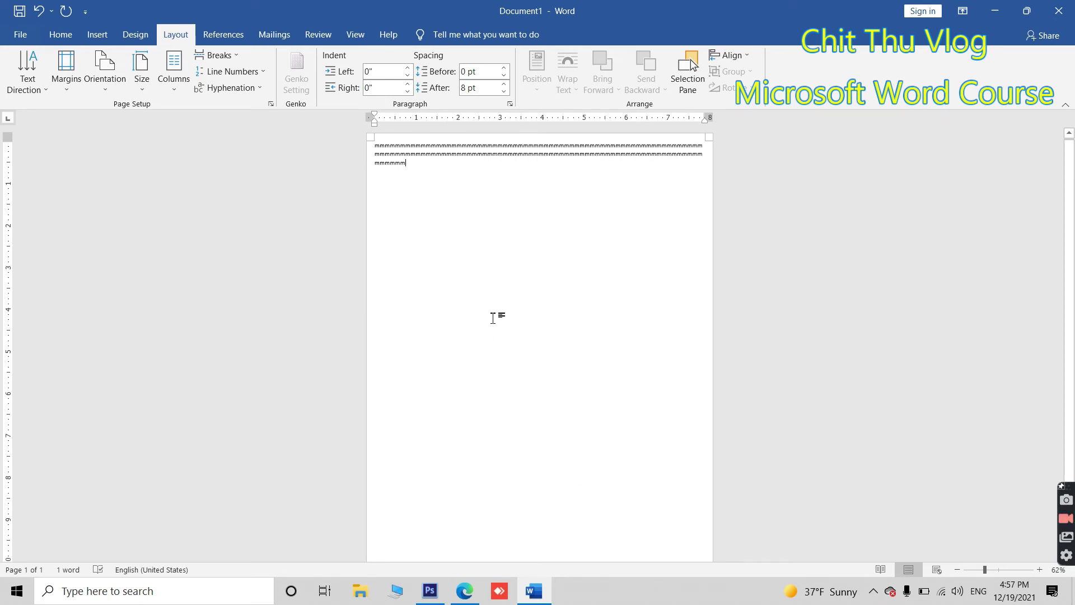
{"action": "type", "text": "mmmmmmmmmmmmmmmmmmmmmmmmmmmmmmmmmmmmmmmmmmmmmmmmmmmmmmmmmmm"}
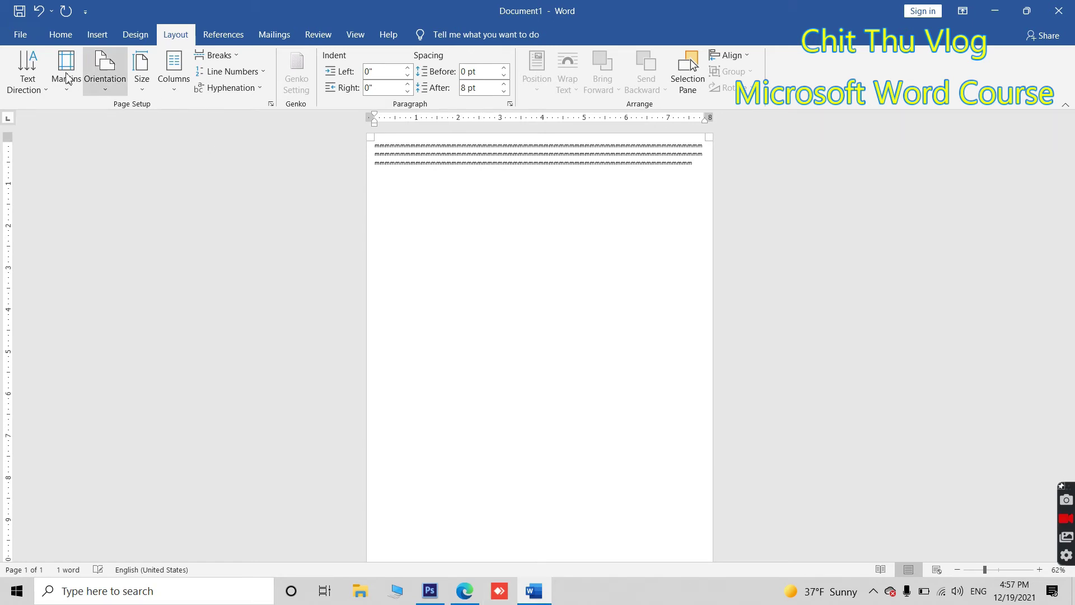
{"action": "left_click", "coordinate": [21, 35]}
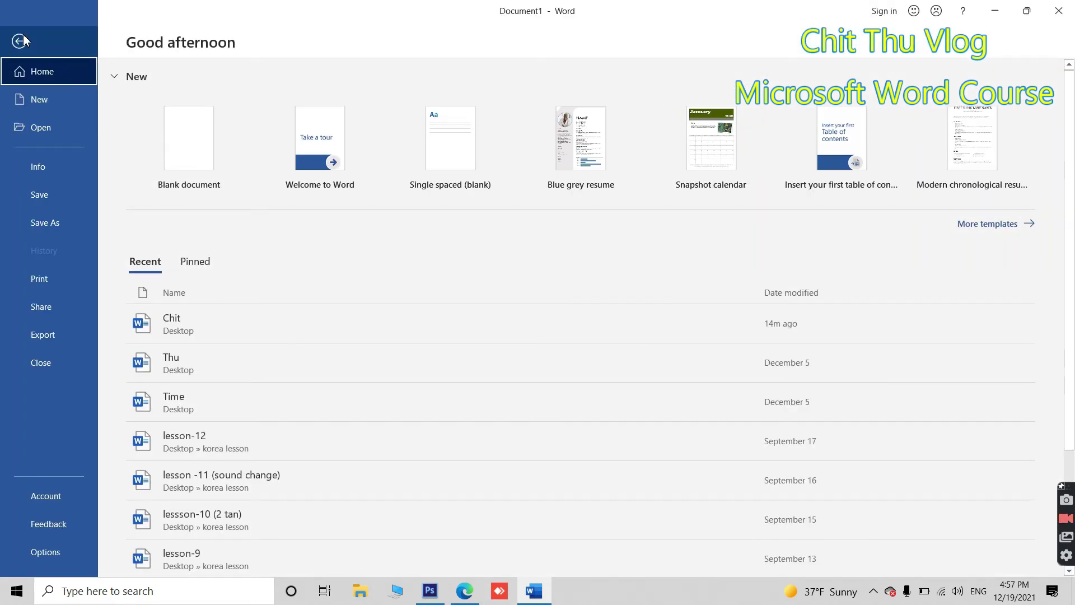
{"action": "left_click", "coordinate": [51, 279]}
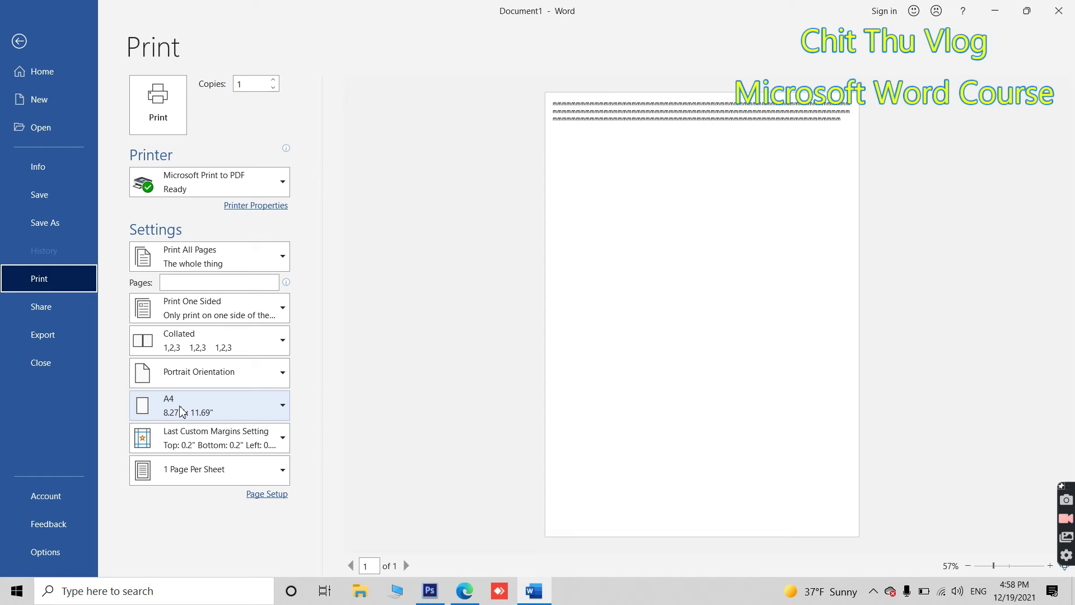
{"action": "left_click", "coordinate": [21, 42]}
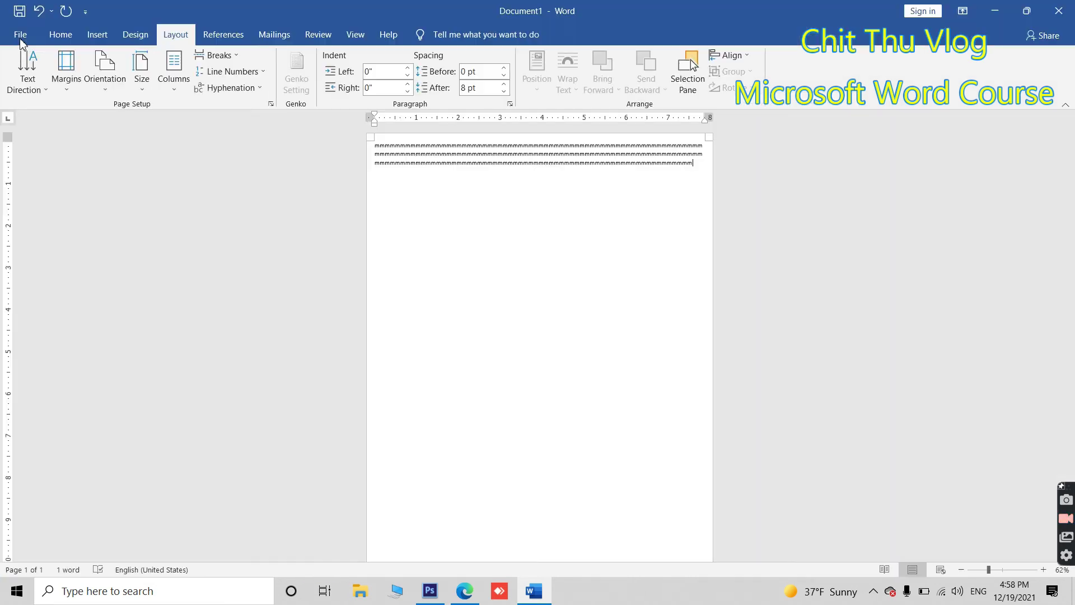
Switch the page to two columns, add more m's, and select all the text.
{"action": "left_click", "coordinate": [175, 89]}
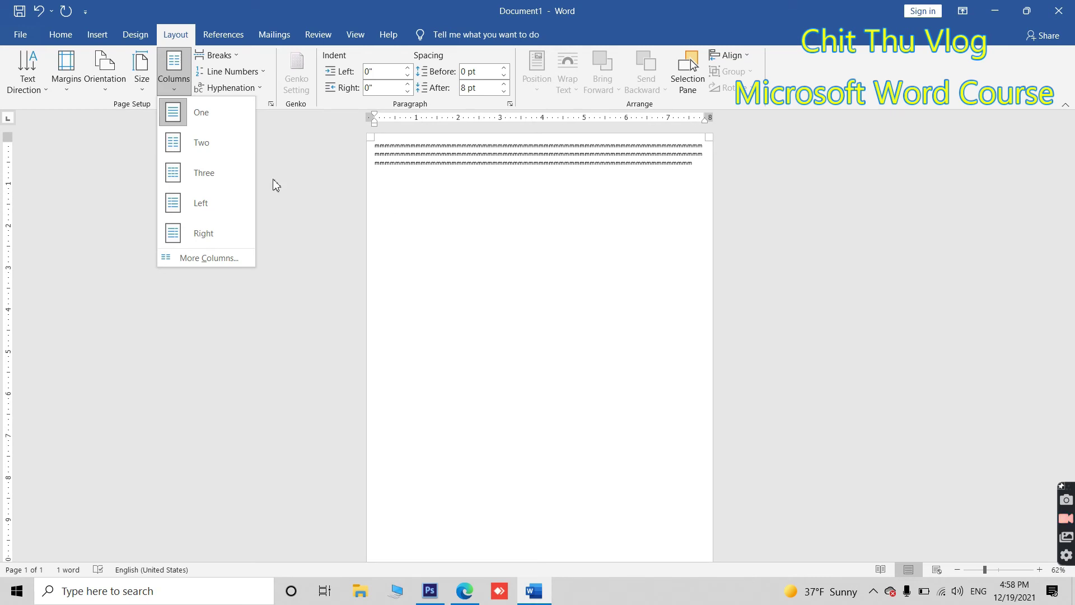
{"action": "left_click", "coordinate": [203, 147]}
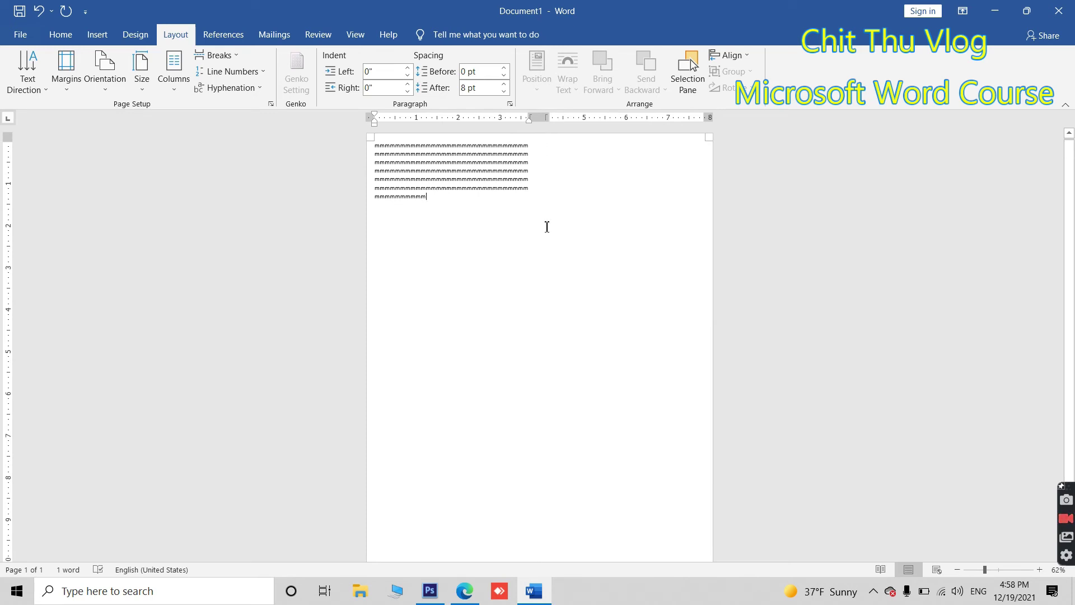
{"action": "type", "text": "mmmmmmmmmmmmmmmmmmmmmmmmmmmmmmmmmmmmm"}
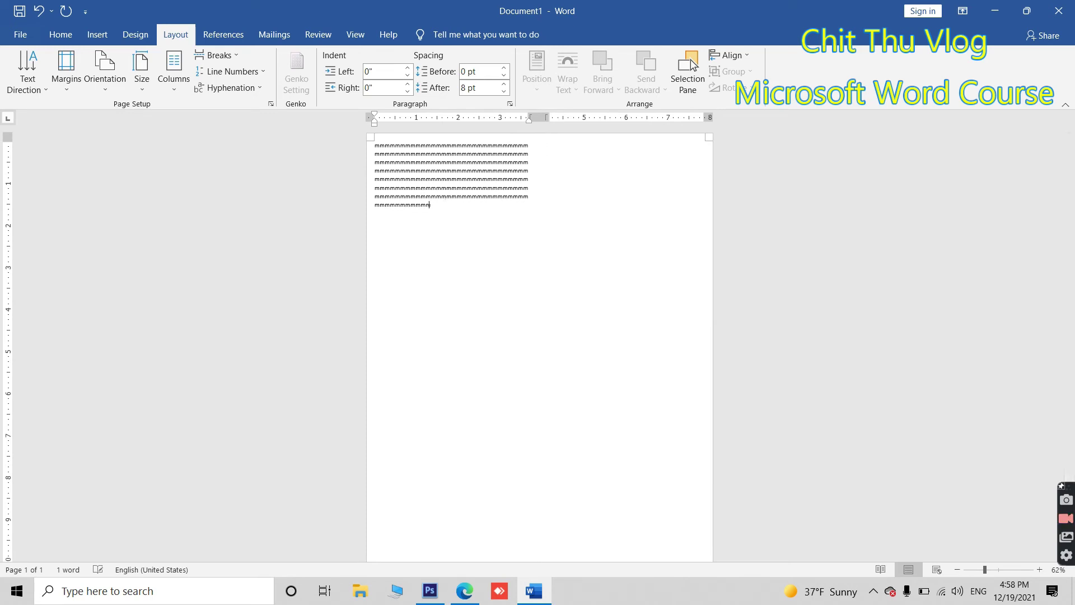
{"action": "type", "text": "mmmmmmmmmmmmmmmmm"}
{"action": "key", "text": "ctrl+a"}
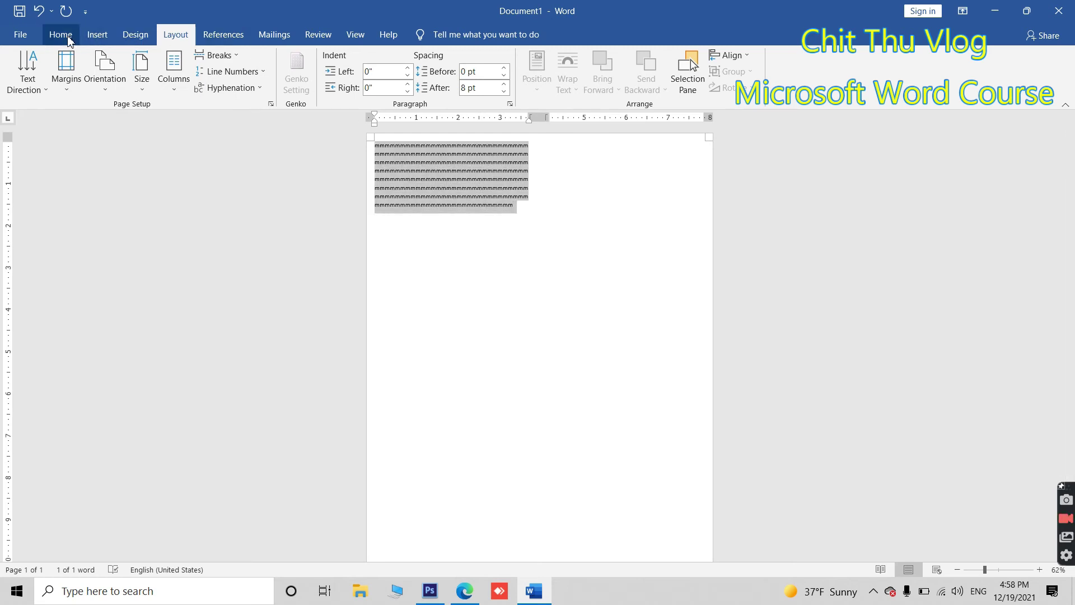
Set the selected m text to 28 pt, then type more m's so it flows into the right column.
{"action": "left_click", "coordinate": [60, 35]}
{"action": "left_click", "coordinate": [213, 61]}
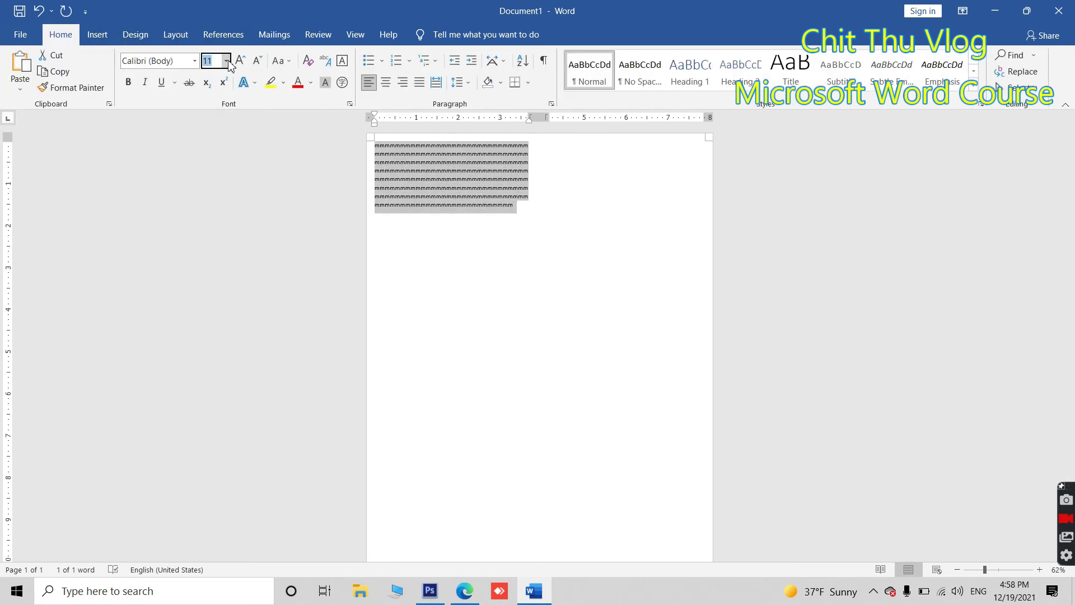
{"action": "left_click", "coordinate": [227, 62]}
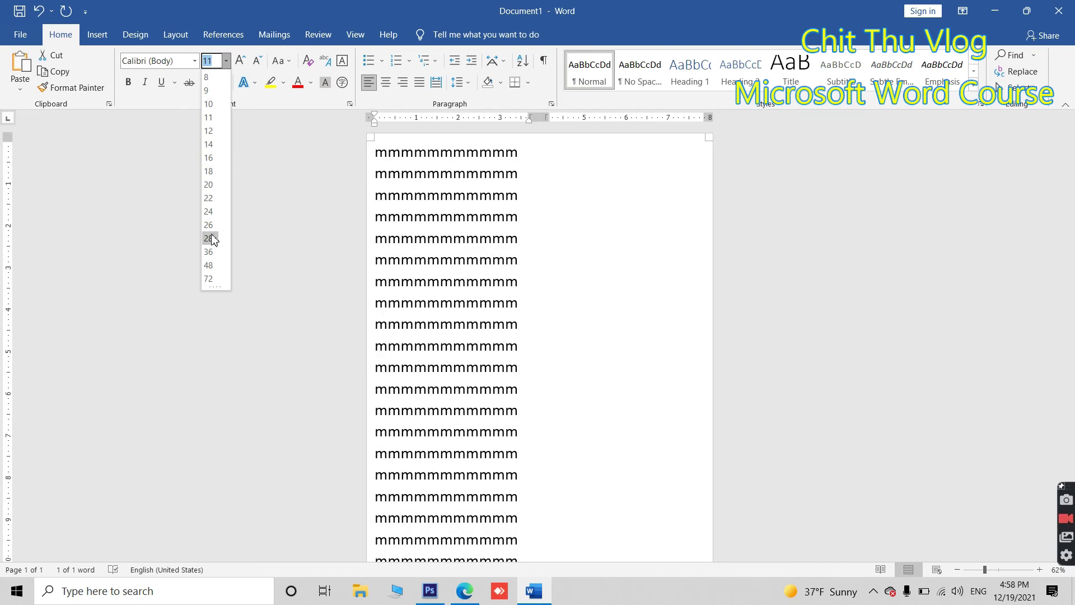
{"action": "left_click", "coordinate": [212, 239]}
{"action": "scroll", "coordinate": [492, 408], "scroll_direction": "down", "scroll_amount": 1}
{"action": "left_click", "coordinate": [466, 529]}
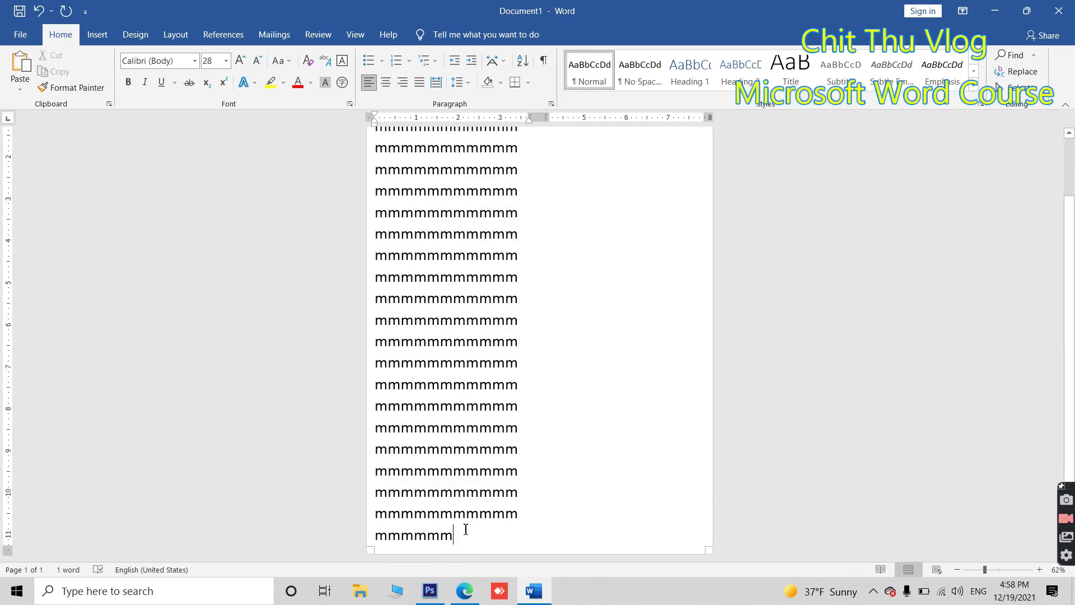
{"action": "type", "text": "mmmmmmmmmmmmmmmmmmmmmmmmmmmmmmmmmmmmmmmmmmmmmmmmmmmmmmmmmmmmmmmmmmmmmmmmmmmmmmmmmmmmmmmmmmmmmmmmmmmmmmmmmmmmmmmmmmmmmmmmmmmmmmmmmmmmmmmmmmmmmmmmmmmmmmmmmmmmmmmmmmmmmmmmmmmmmmmmmmmmmmmmmmmmmmmmmmmmmmmmm"}
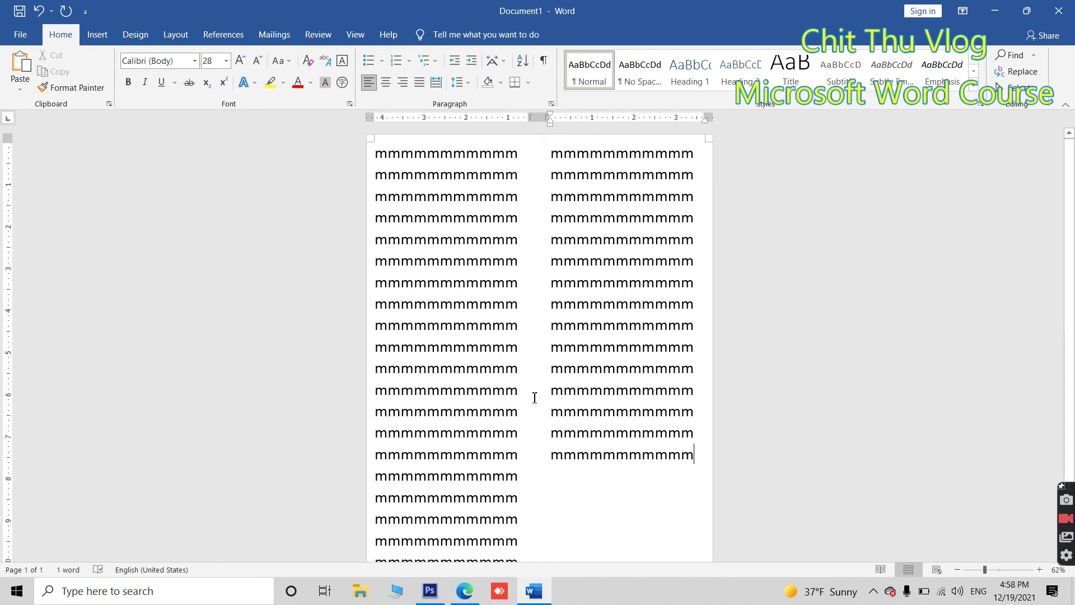
Try the Three-column layout on the m filler.
{"action": "left_click", "coordinate": [175, 34]}
{"action": "left_click", "coordinate": [174, 84]}
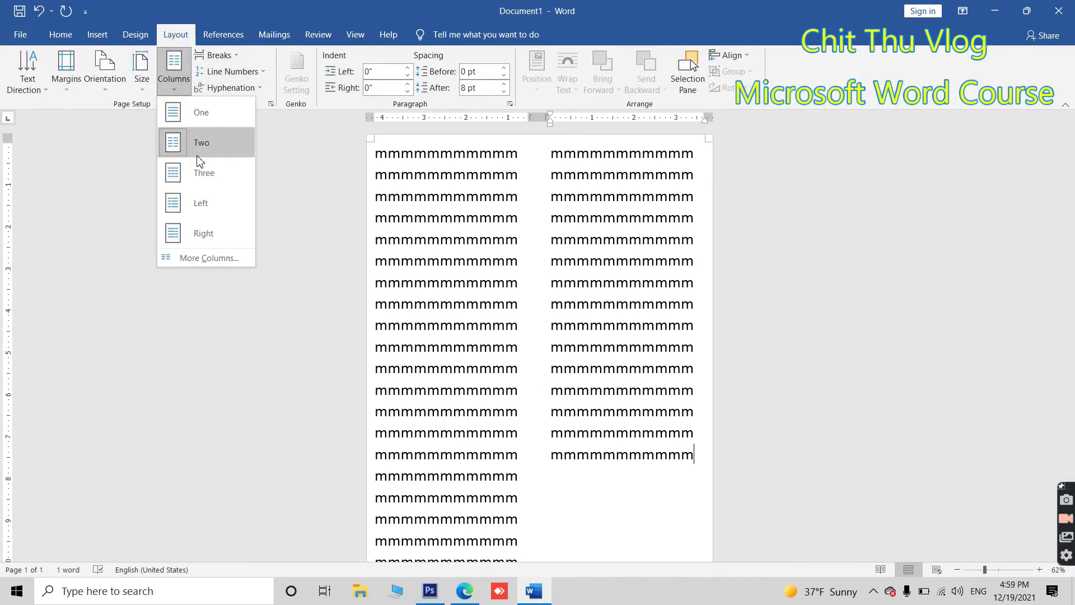
{"action": "left_click", "coordinate": [210, 184]}
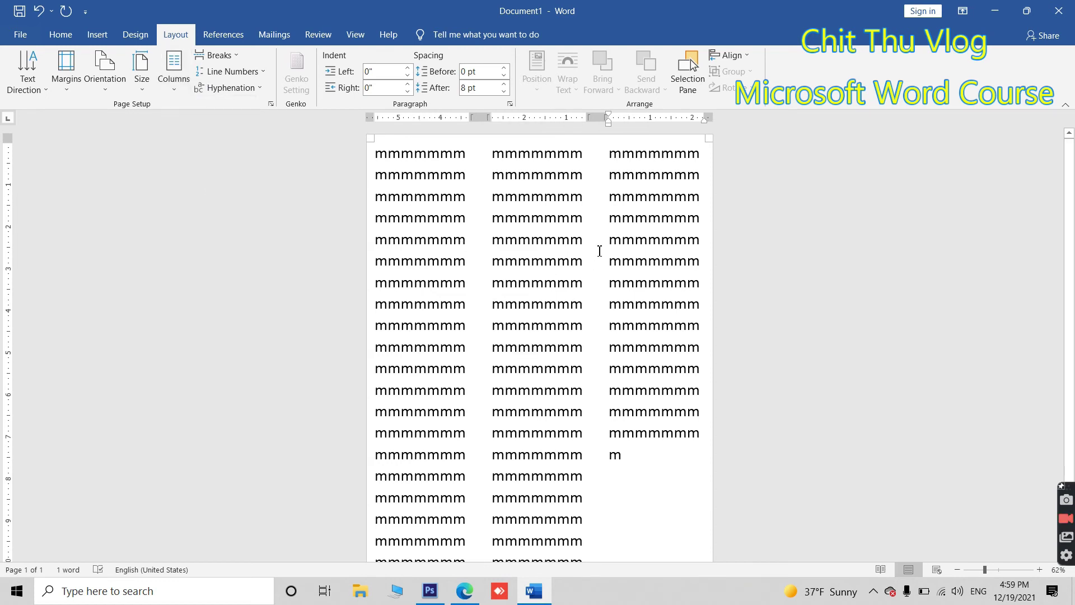
{"action": "scroll", "coordinate": [599, 250], "scroll_direction": "down", "scroll_amount": 1}
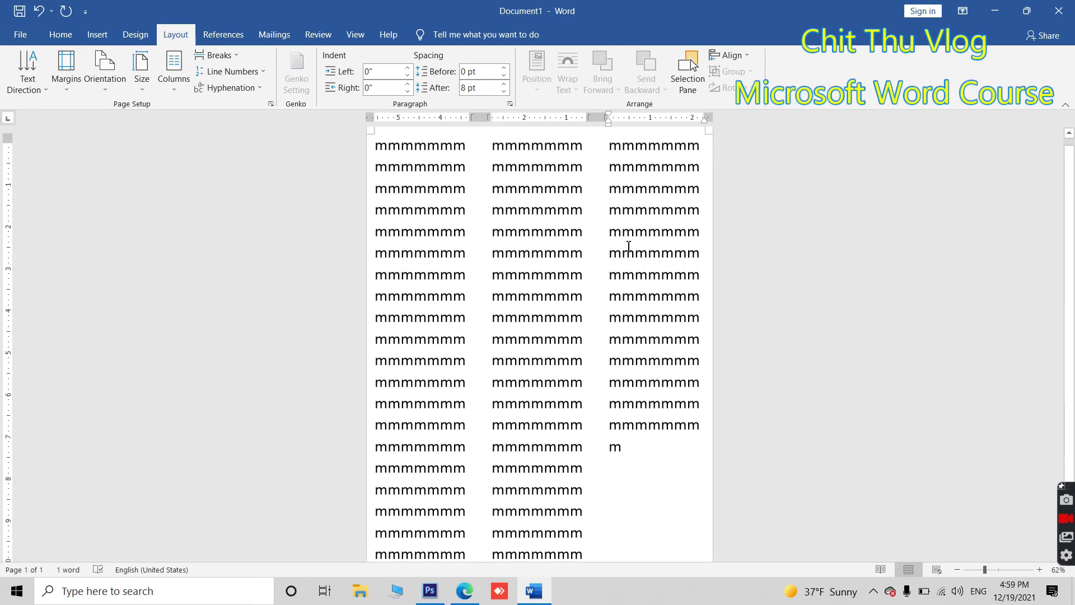
{"action": "scroll", "coordinate": [628, 246], "scroll_direction": "up", "scroll_amount": 1}
Apply the Left column preset, view More Columns without changes, and select all text.
{"action": "left_click", "coordinate": [173, 84]}
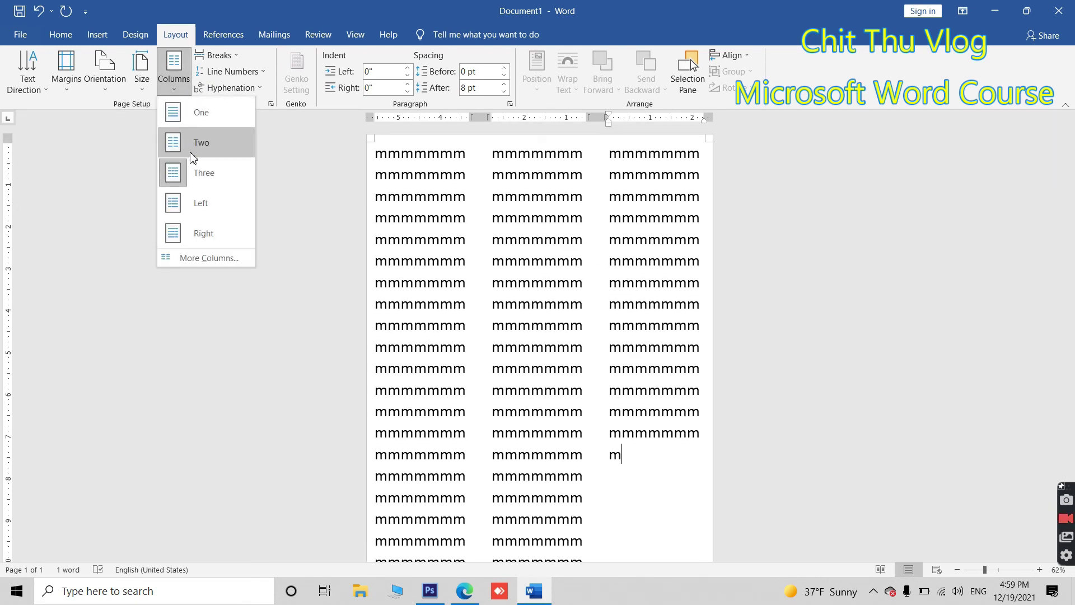
{"action": "left_click", "coordinate": [201, 212]}
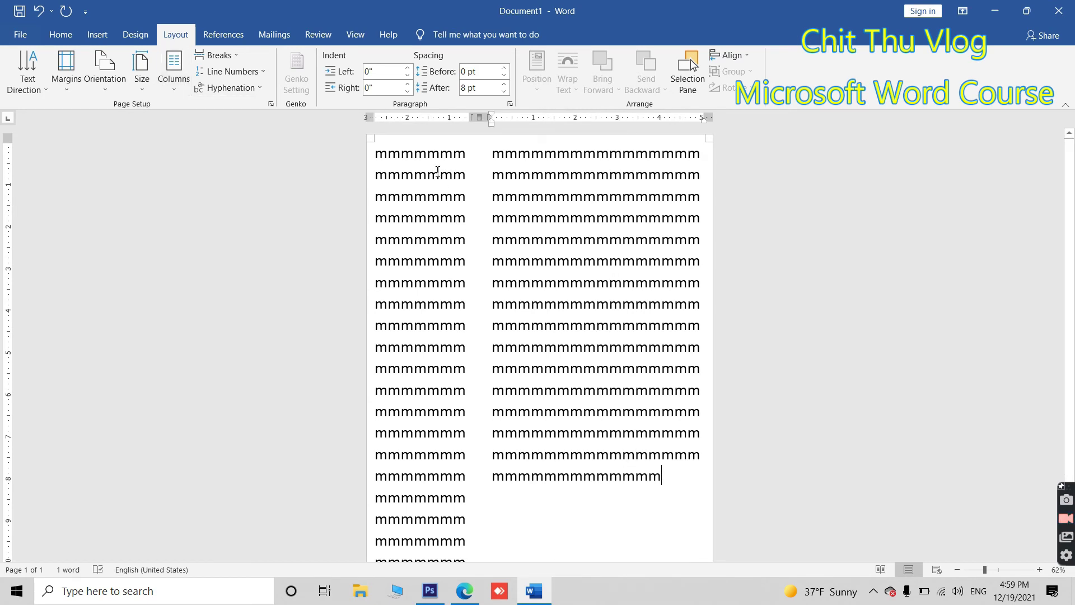
{"action": "left_click", "coordinate": [174, 84]}
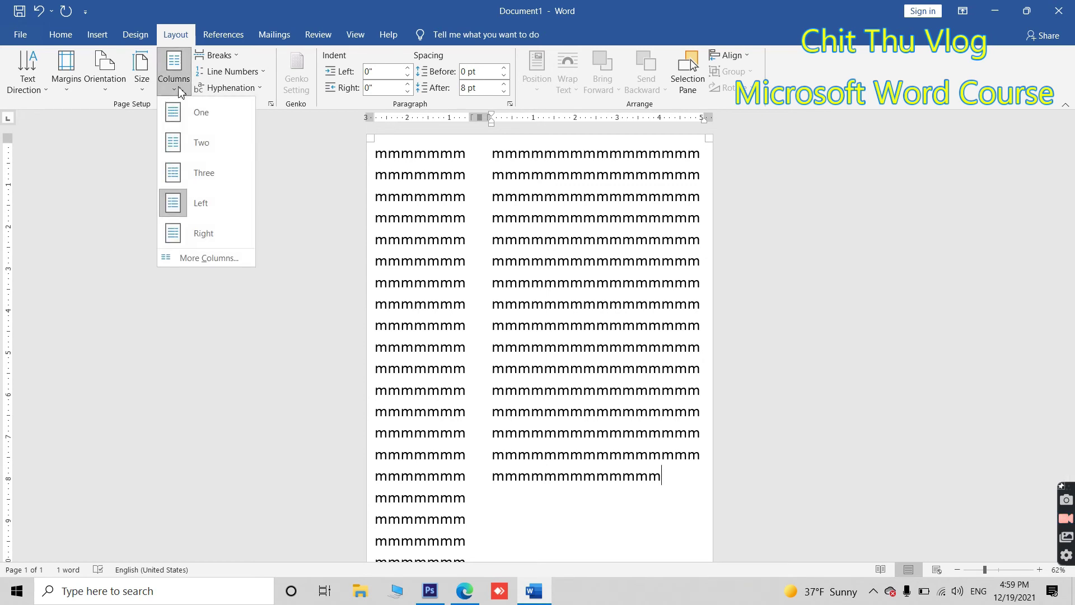
{"action": "left_click", "coordinate": [208, 257]}
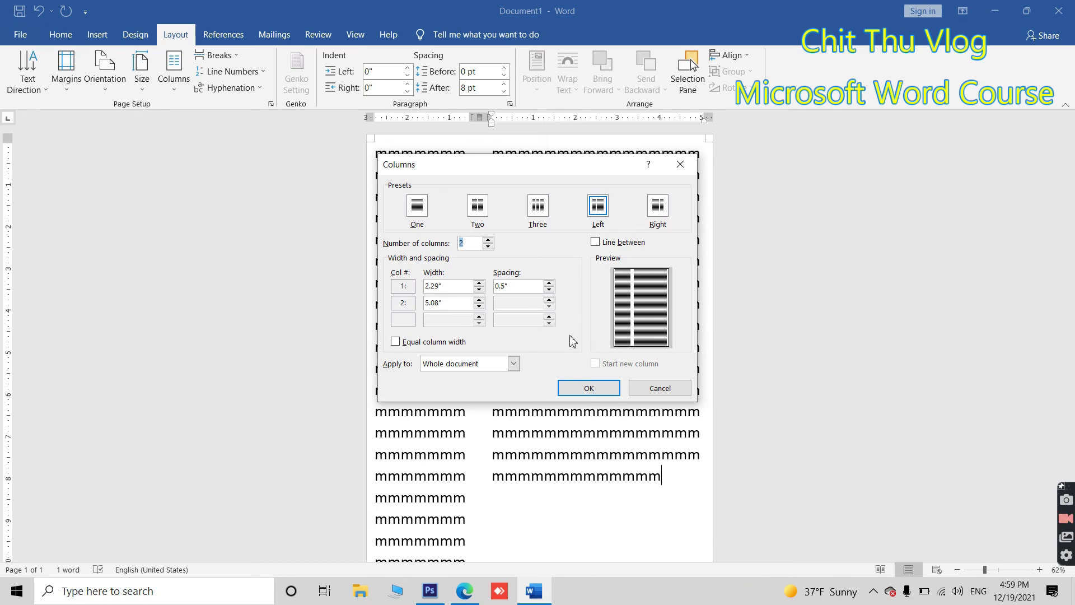
{"action": "left_click", "coordinate": [660, 388]}
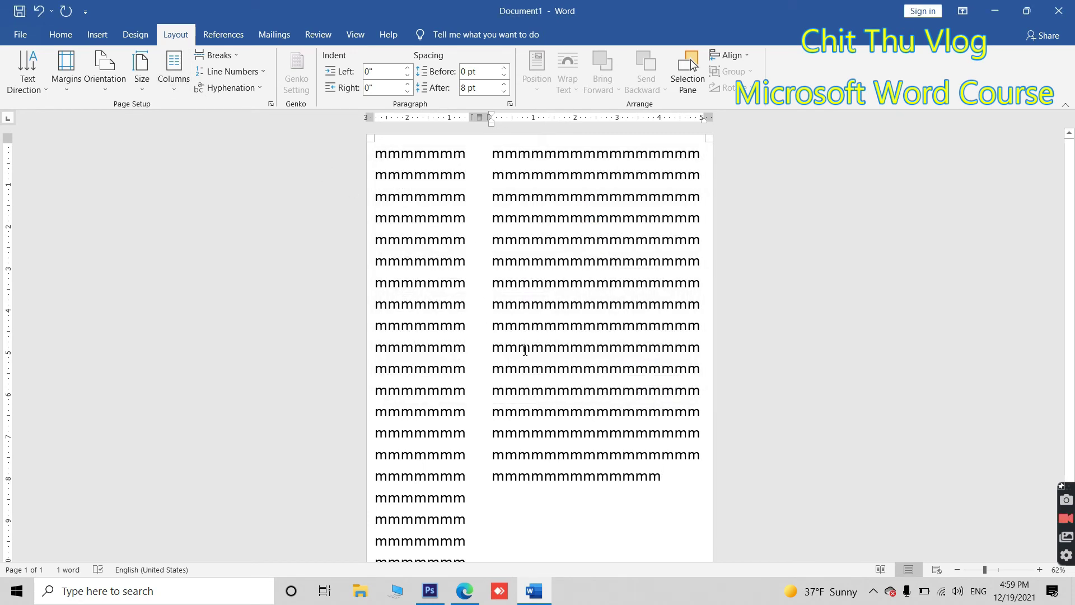
{"action": "key", "text": "ctrl+a"}
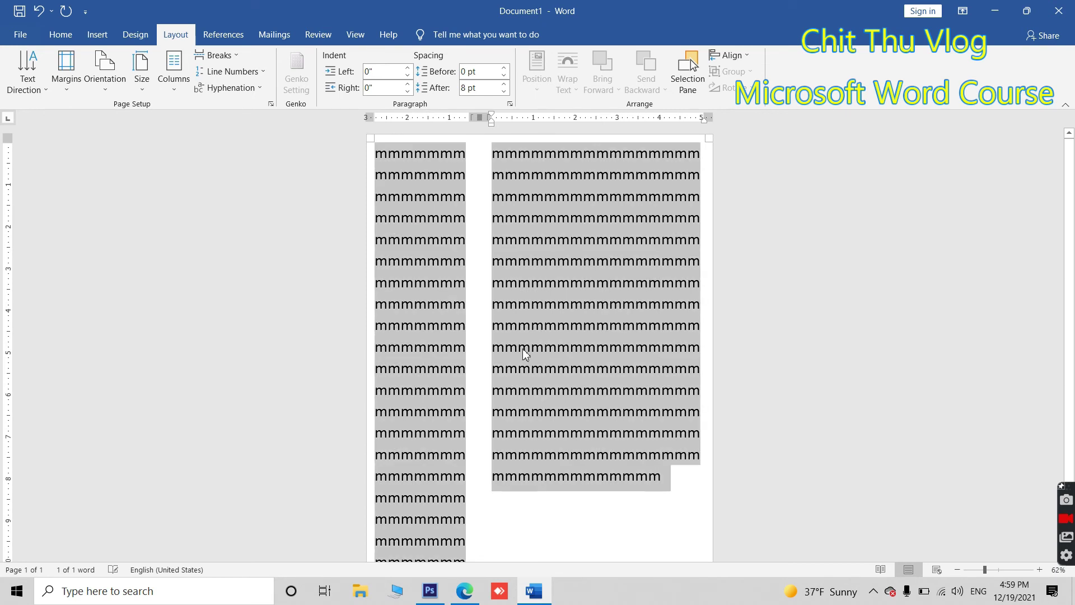
Delete the selected m filler, leaving a blank 0-word page, and show the margin presets.
{"action": "key", "text": "Delete"}
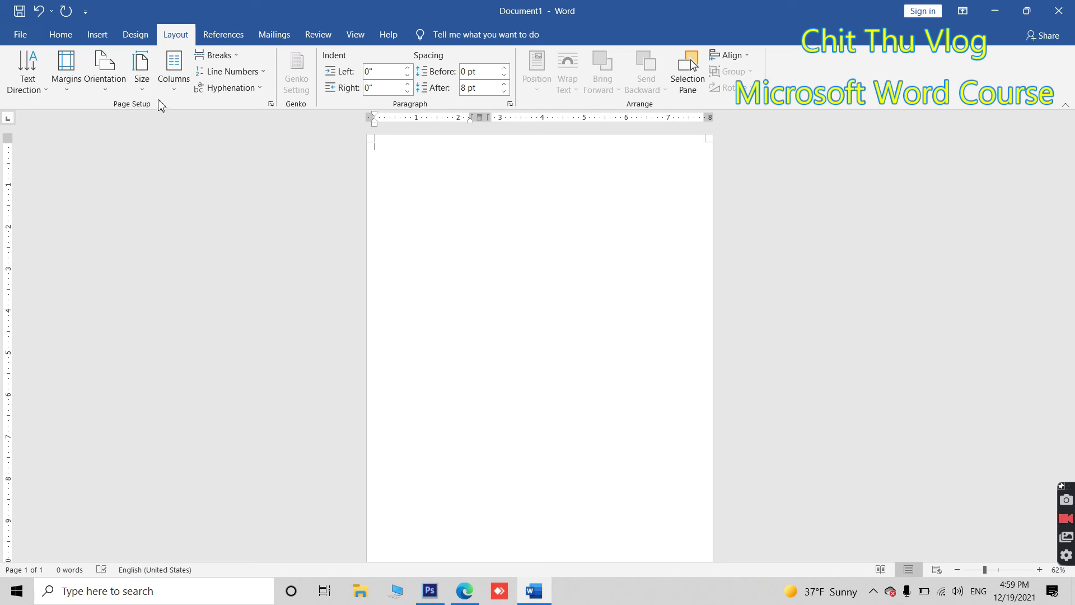
{"action": "left_click", "coordinate": [65, 90]}
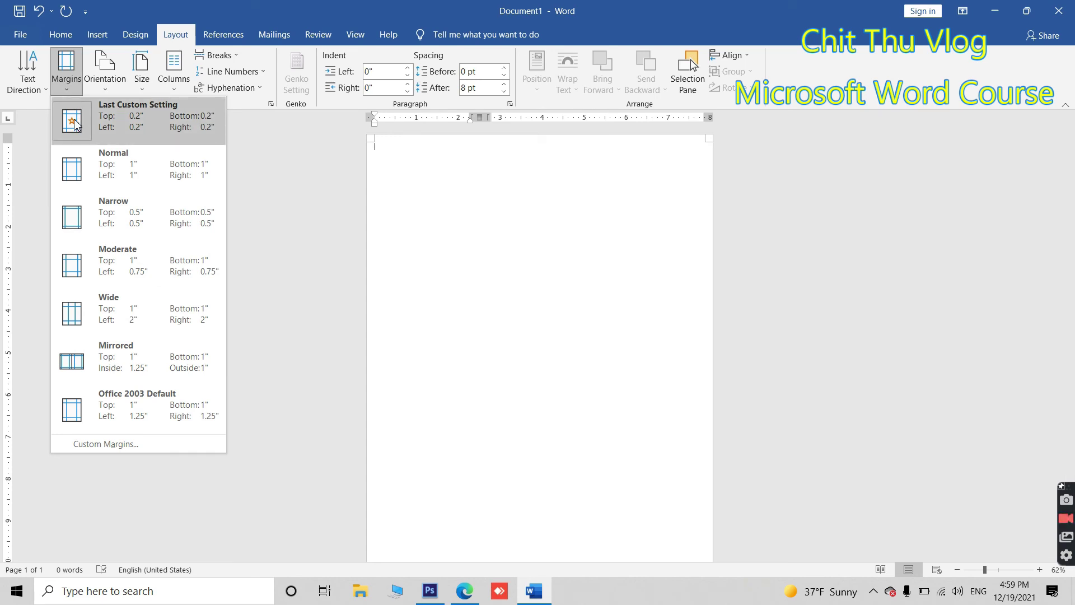
Apply Normal 1-inch margins and turn the page to landscape orientation.
{"action": "left_click", "coordinate": [105, 166]}
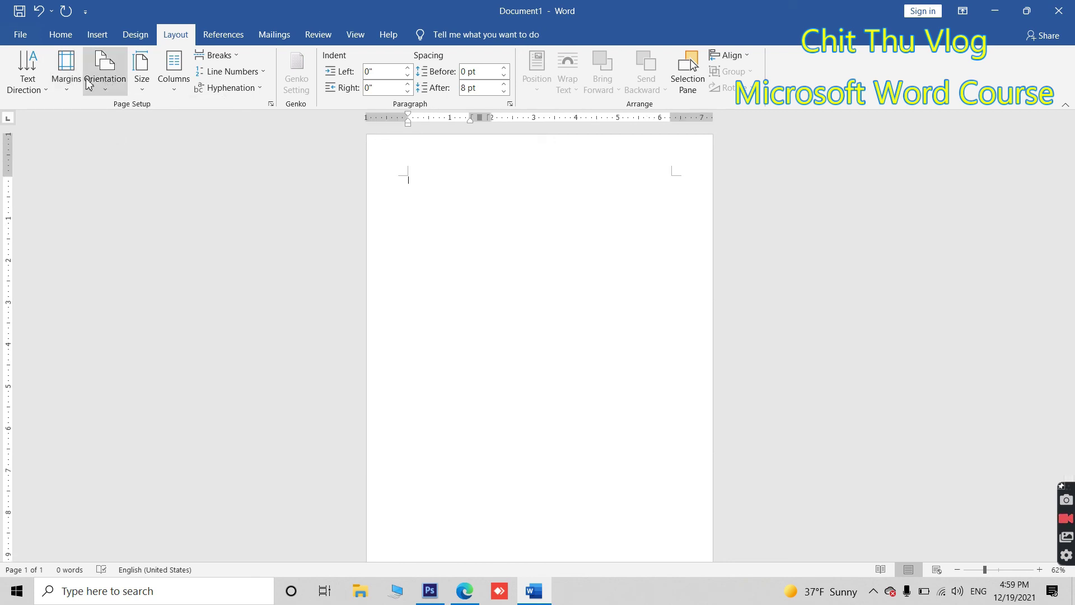
{"action": "left_click", "coordinate": [115, 92]}
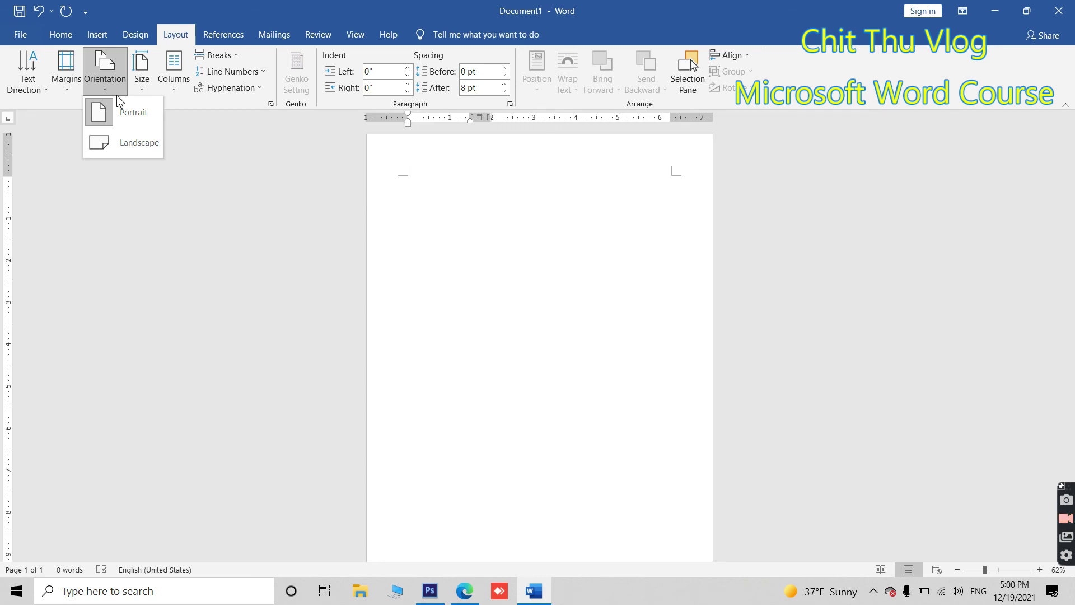
{"action": "left_click", "coordinate": [122, 145]}
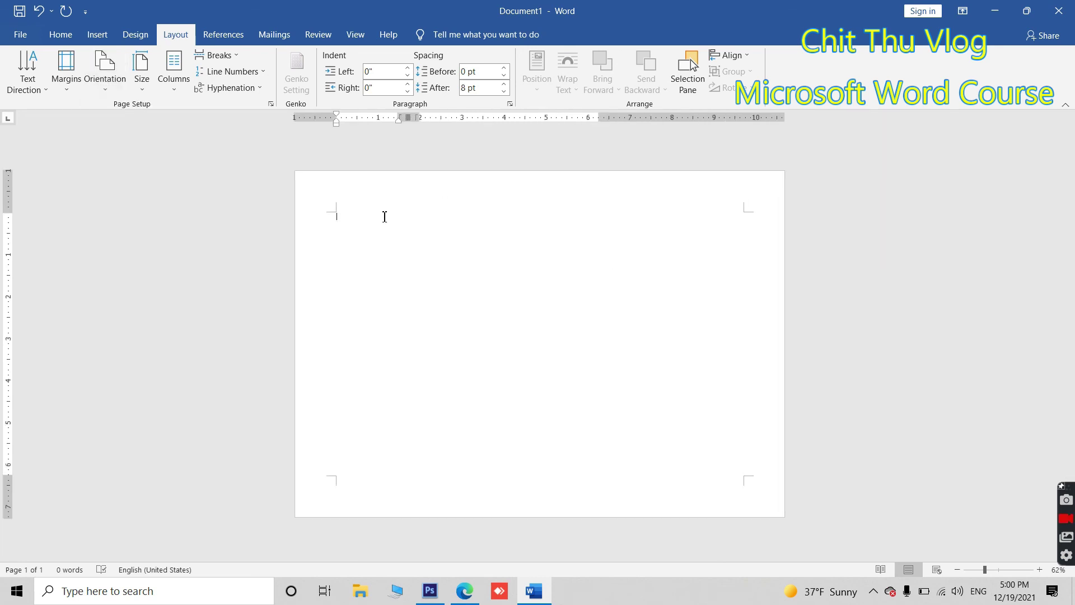
Keep the A4 paper size and split the page into two equal columns.
{"action": "left_click", "coordinate": [143, 89]}
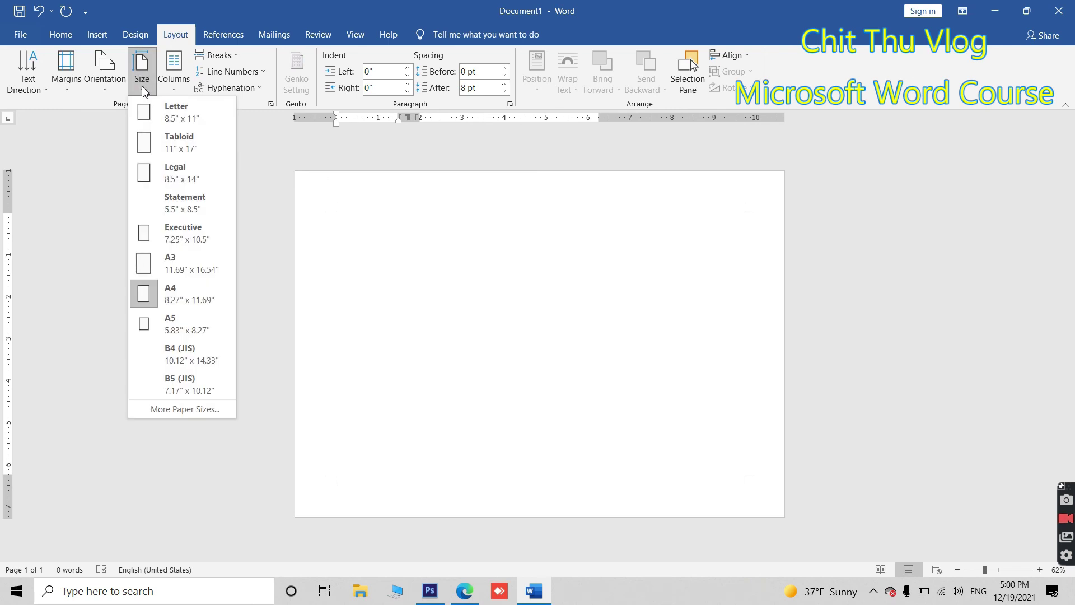
{"action": "left_click", "coordinate": [147, 294]}
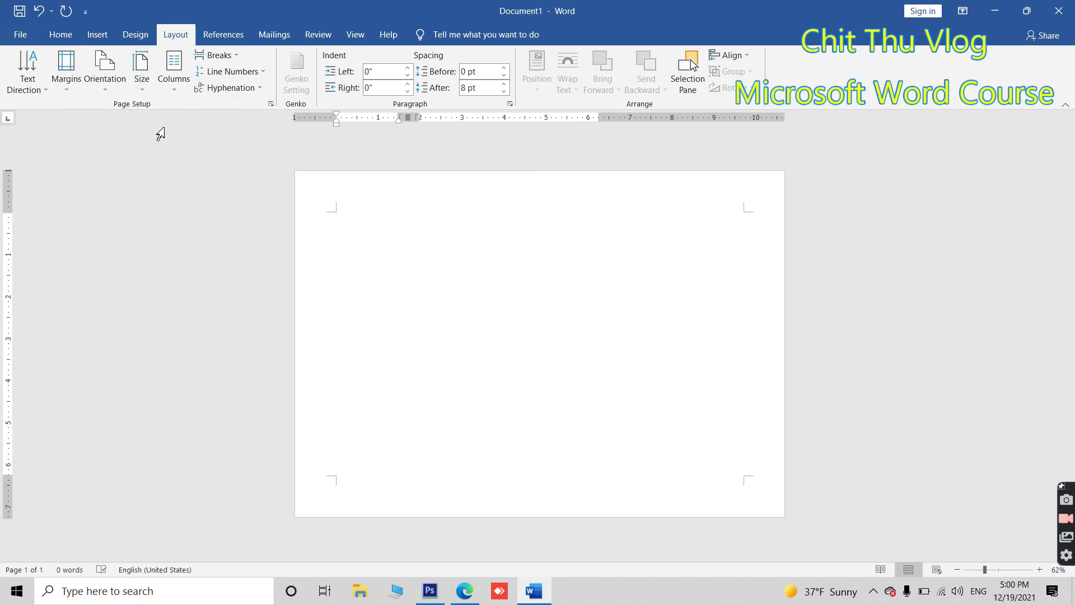
{"action": "left_click", "coordinate": [173, 79]}
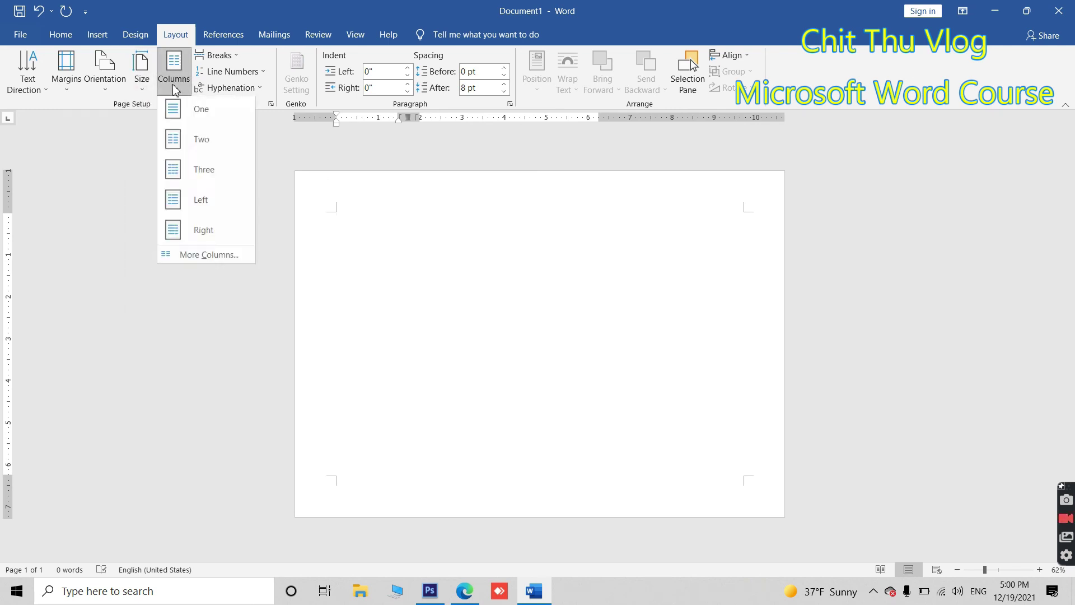
{"action": "left_click", "coordinate": [205, 143]}
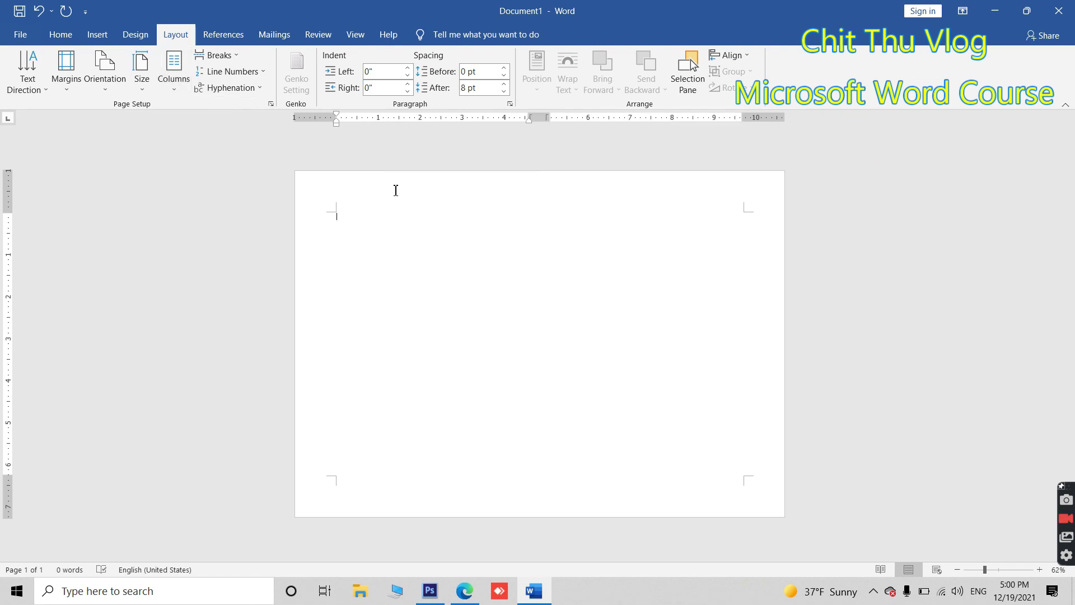
Type a long string of m's filling about three lines of the left column.
{"action": "type", "text": "mmmmmmmmmmmmmmmmmmmmmmmmmmmmmmmmmmmmmmmmmmmmmmmmmmmmmmmmmmmmmmmmmmmmmmmmmmmmmmmmmmmmmmmmmmmmmmmmmmmmmmmmmmmmmmmmmmmmmmmmmmmmmmm"}
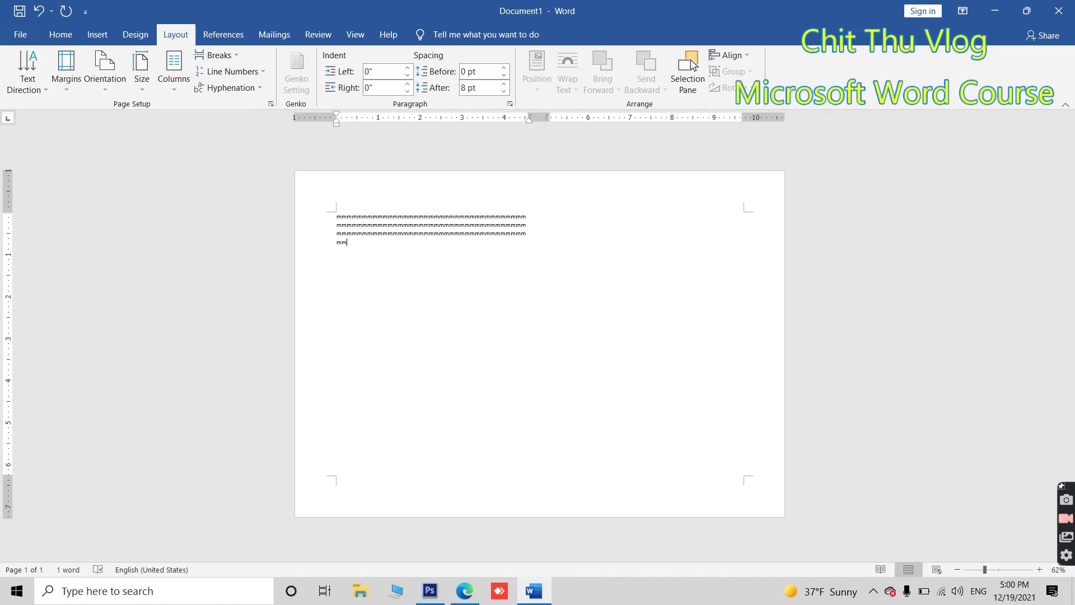